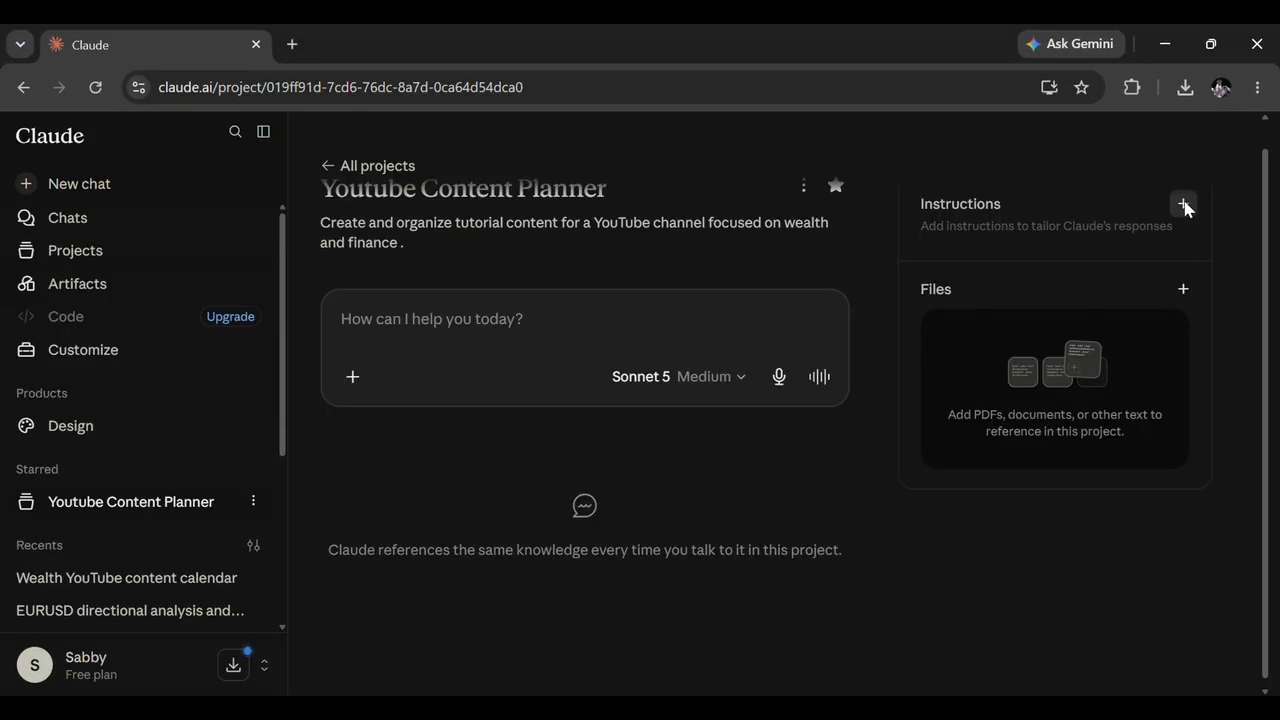
Step: Open the instructions editor of the Youtube Content Planner project
left_click(1184, 207)
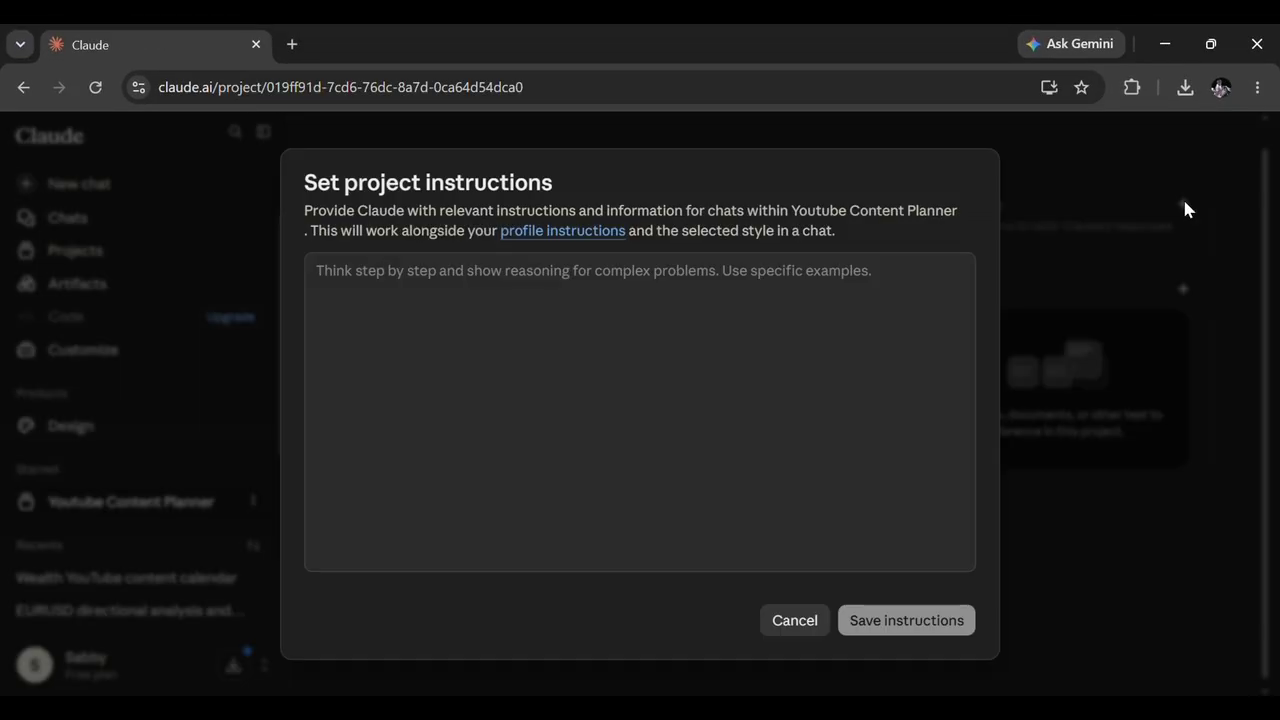
left_click(571, 286)
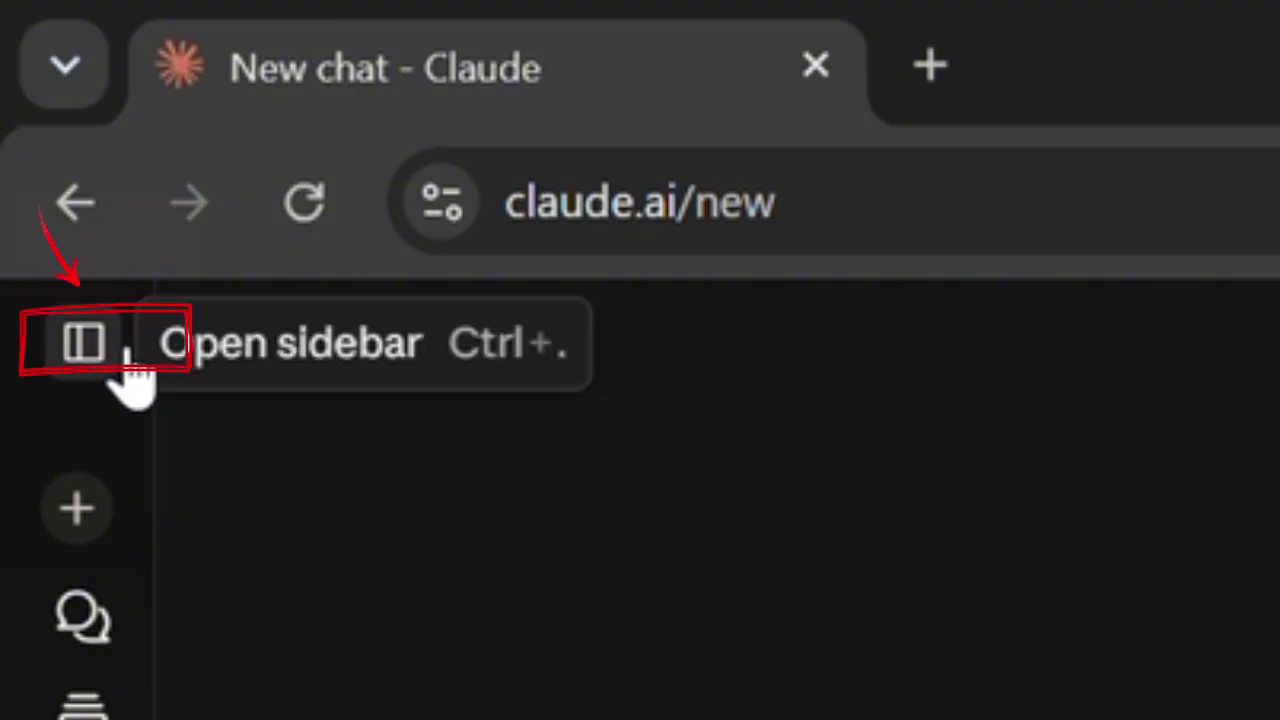
Step: Expand the sidebar and open the Projects page
left_click(84, 342)
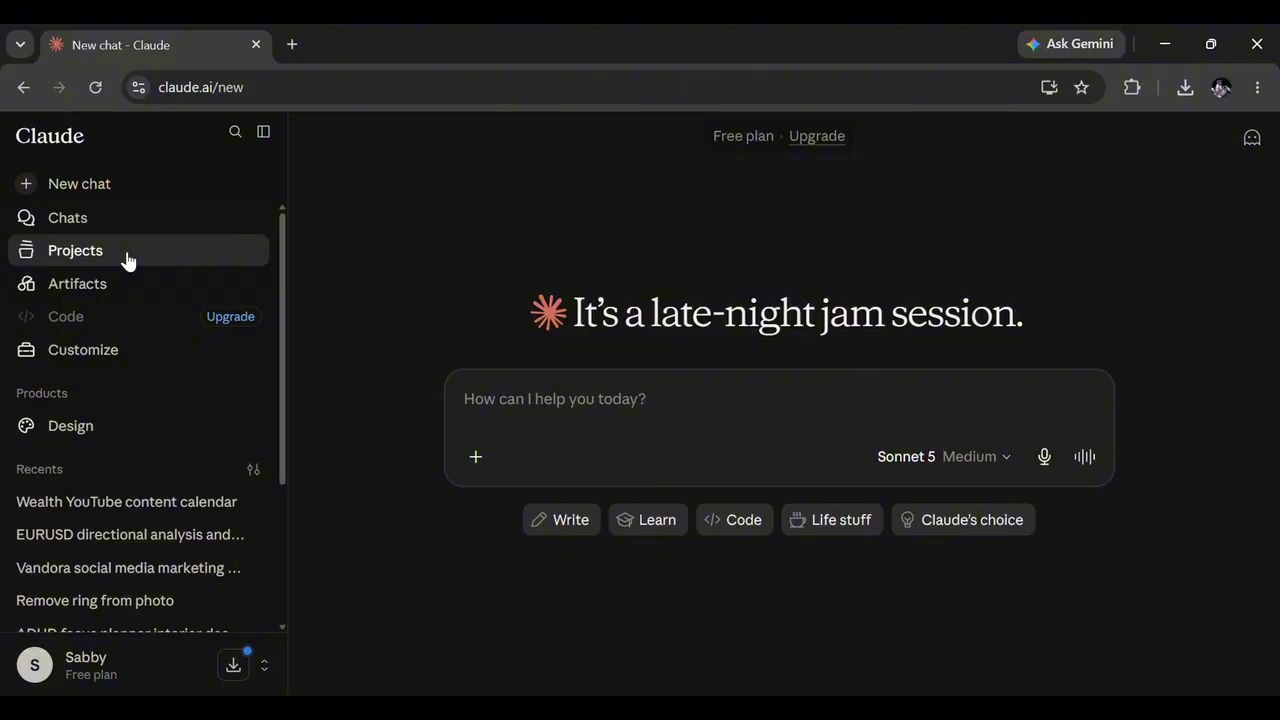
left_click(127, 260)
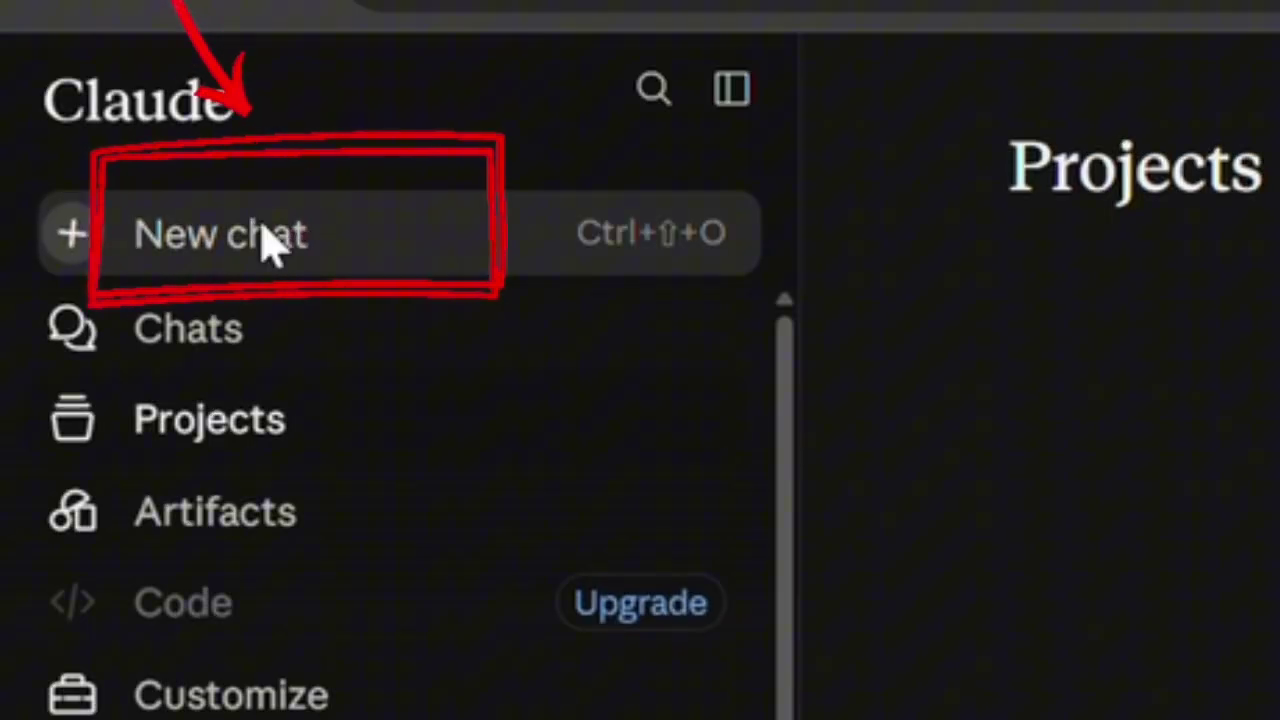
Step: Start a new chat and examine its options for adding a connector or assigning the chat to a project
left_click(100, 185)
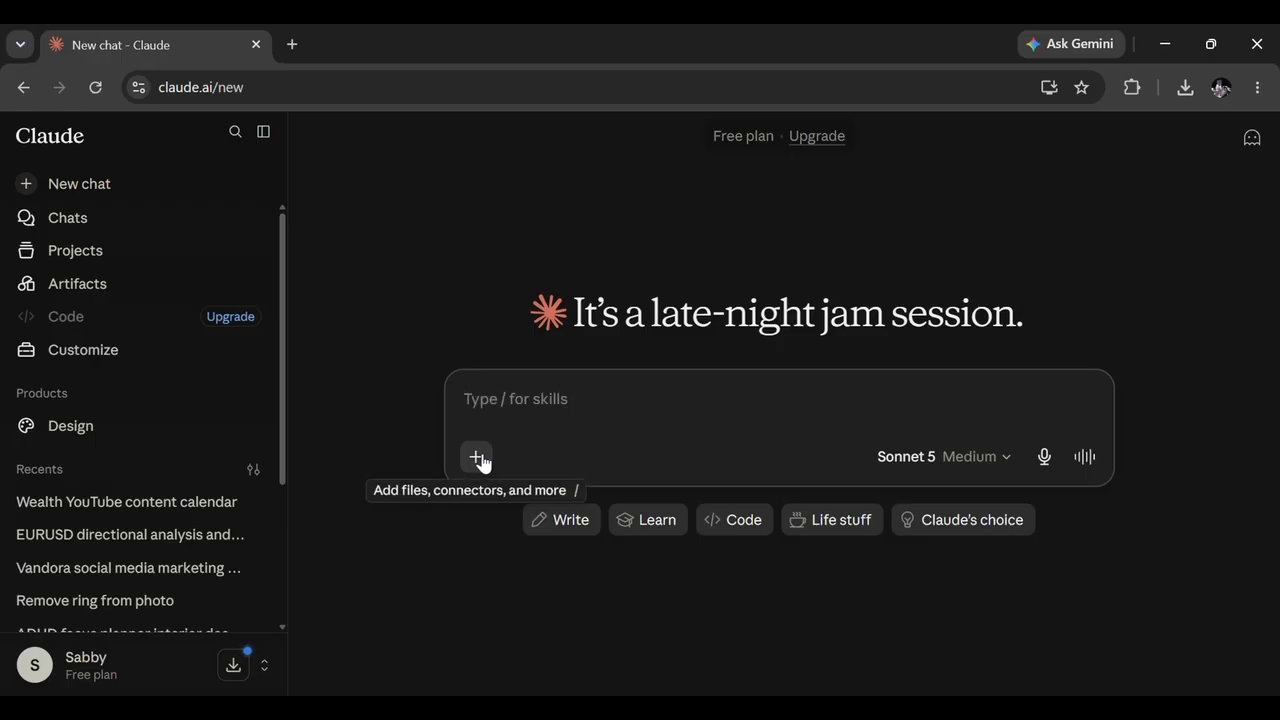
left_click(478, 458)
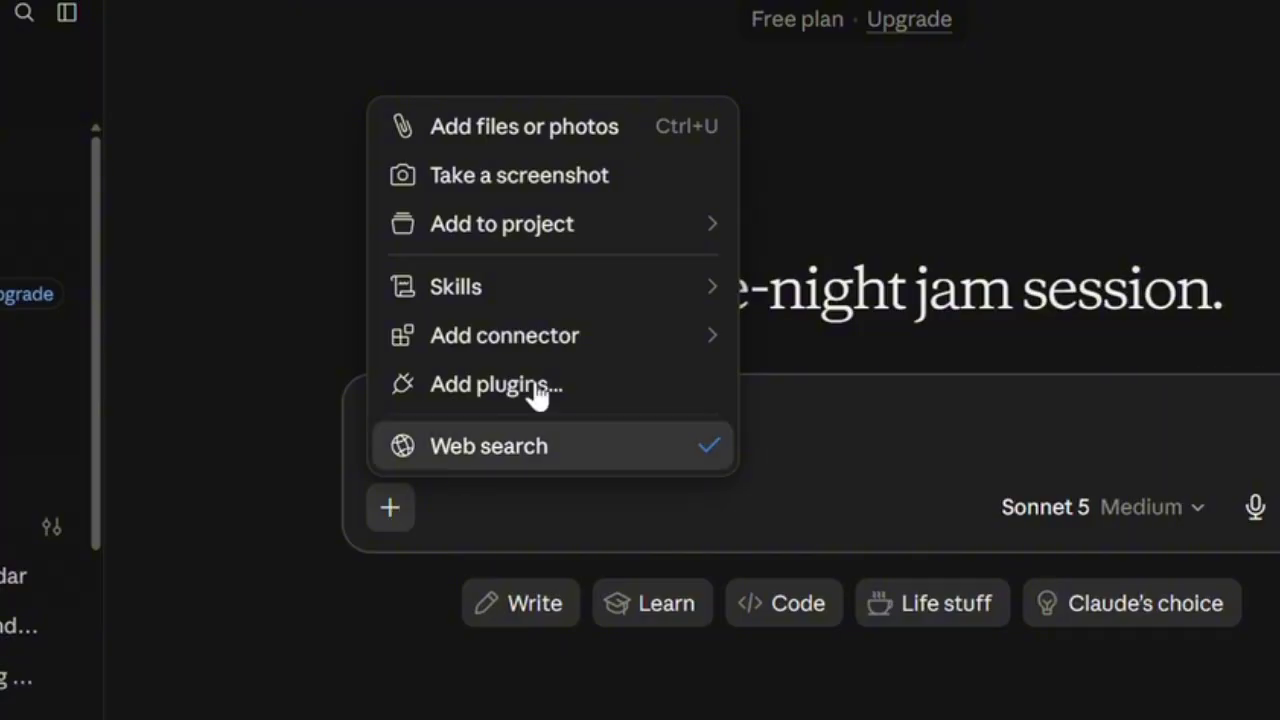
mouse_move(640, 340)
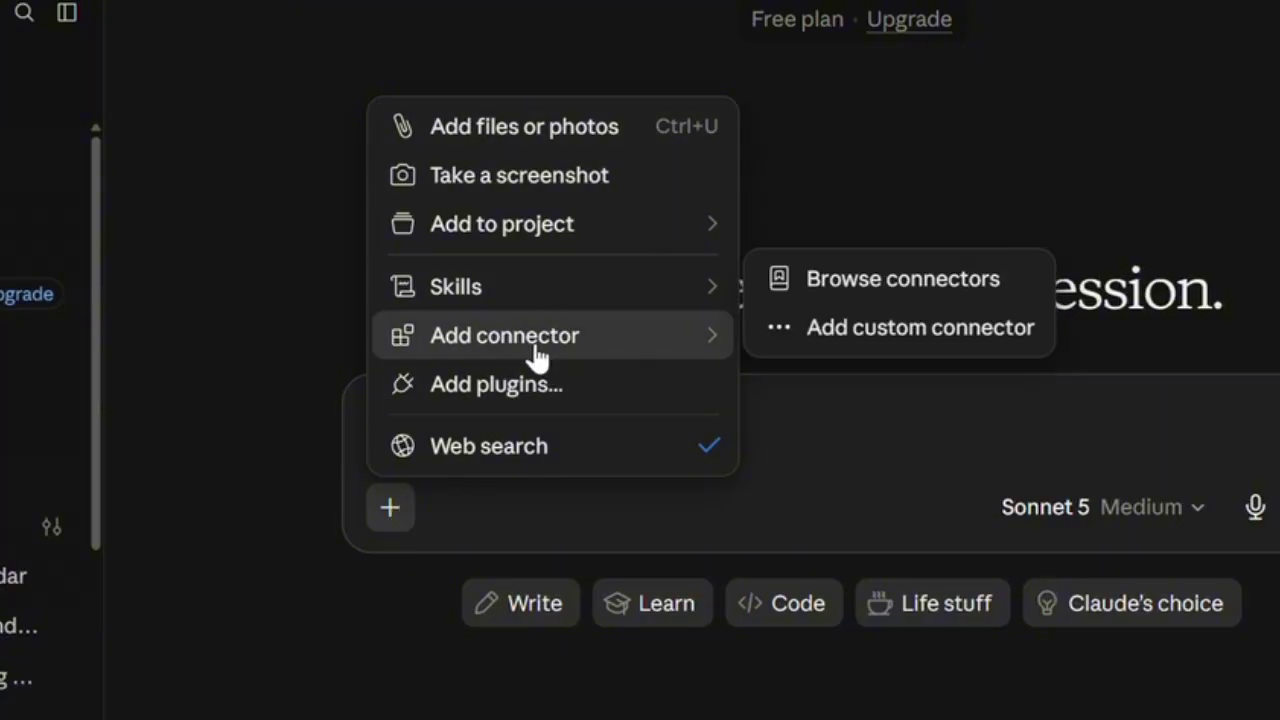
mouse_move(527, 224)
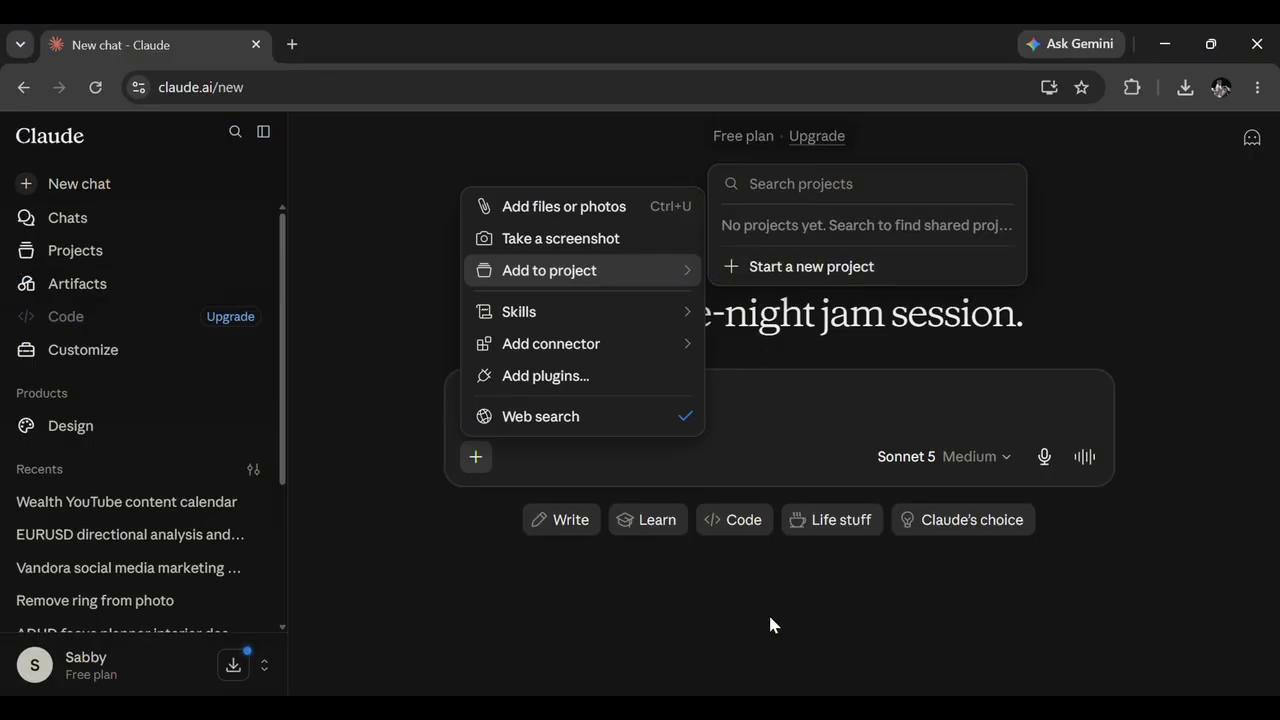
left_click(770, 617)
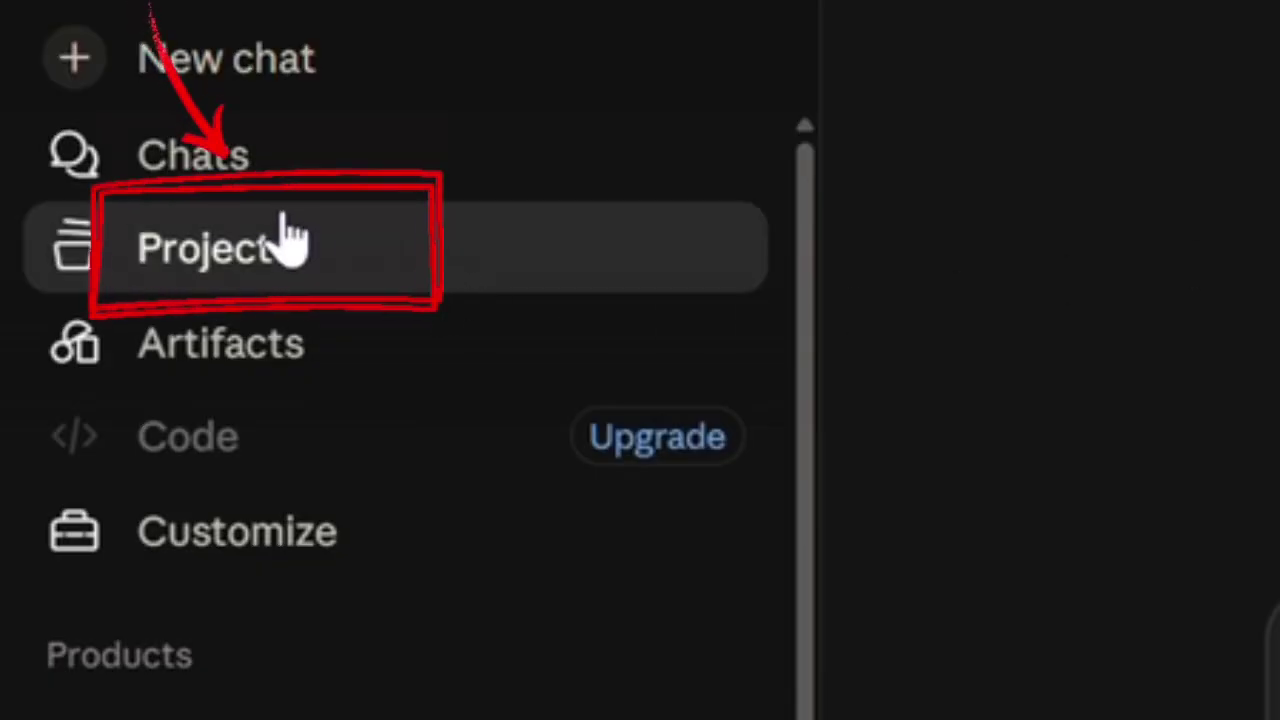
Step: Create a project named "Youtube Content Planner" with the description "Create and organize tutorial content for a YouTube channel focused on wealth and finance ."
left_click(290, 235)
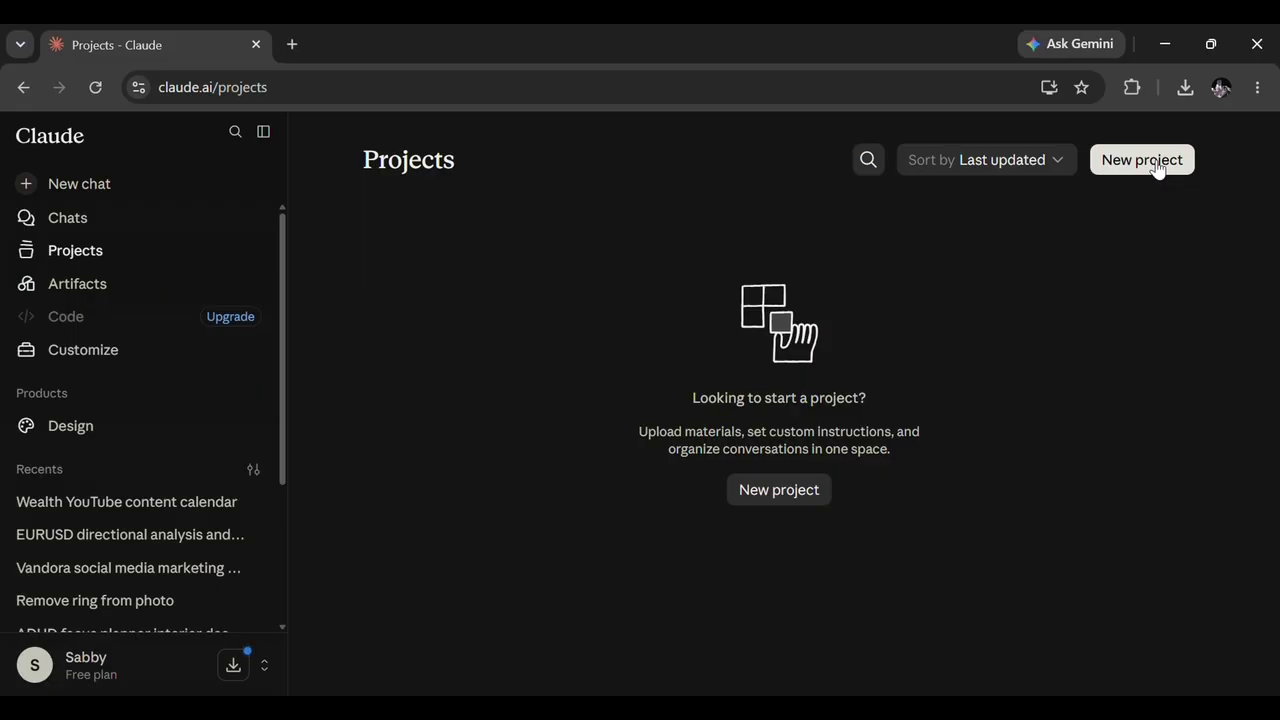
left_click(1155, 162)
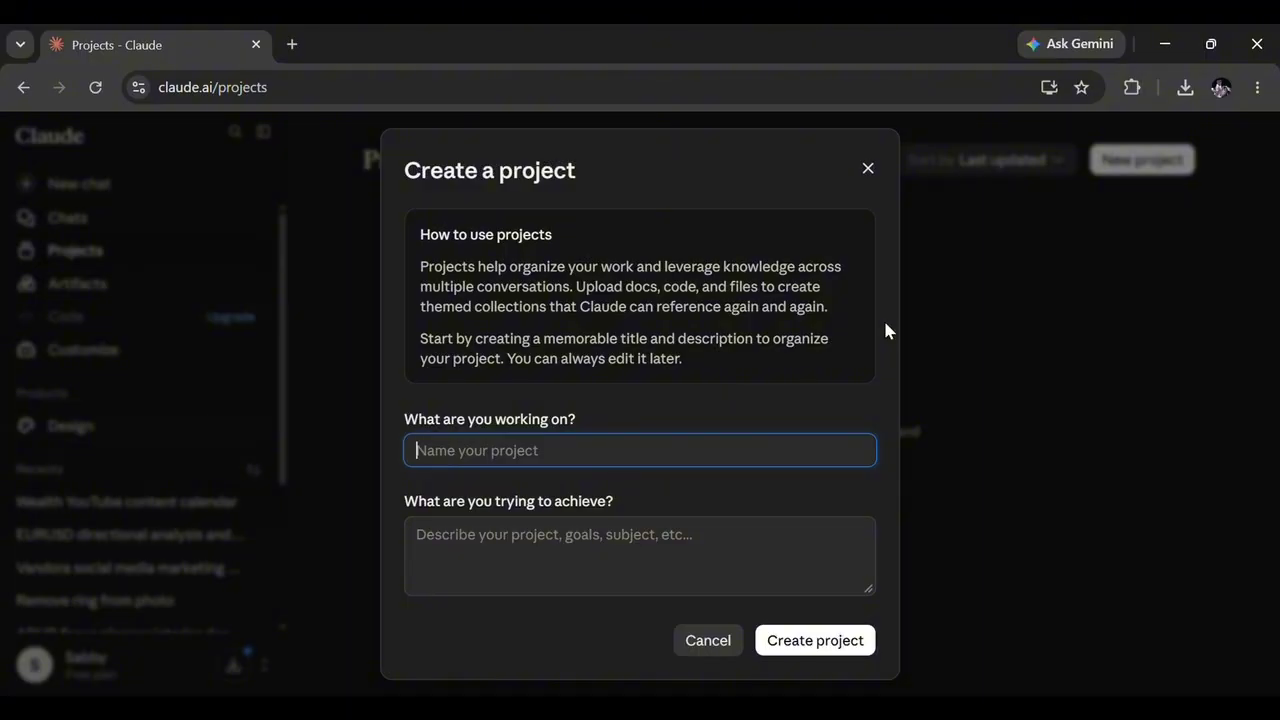
type("Youtube Content Planner")
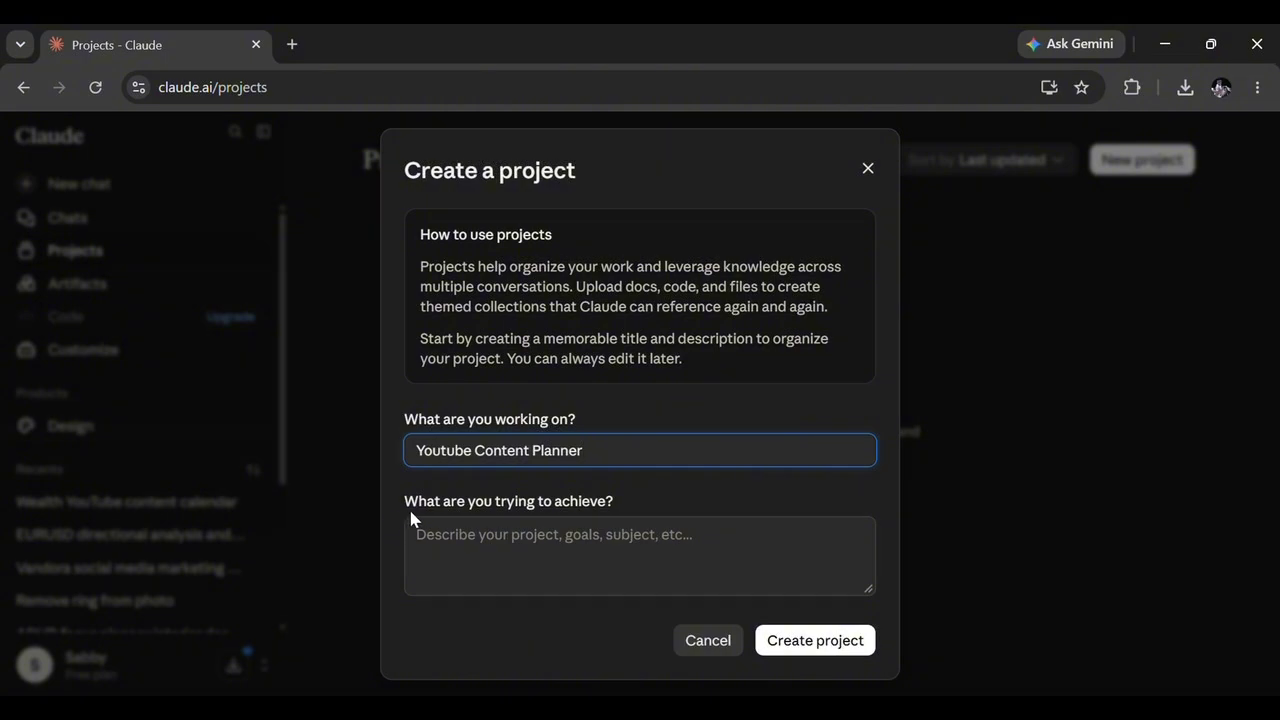
left_click(544, 548)
type("Create and organize tutorial content for a YouTube channel focused on wealth and finance .")
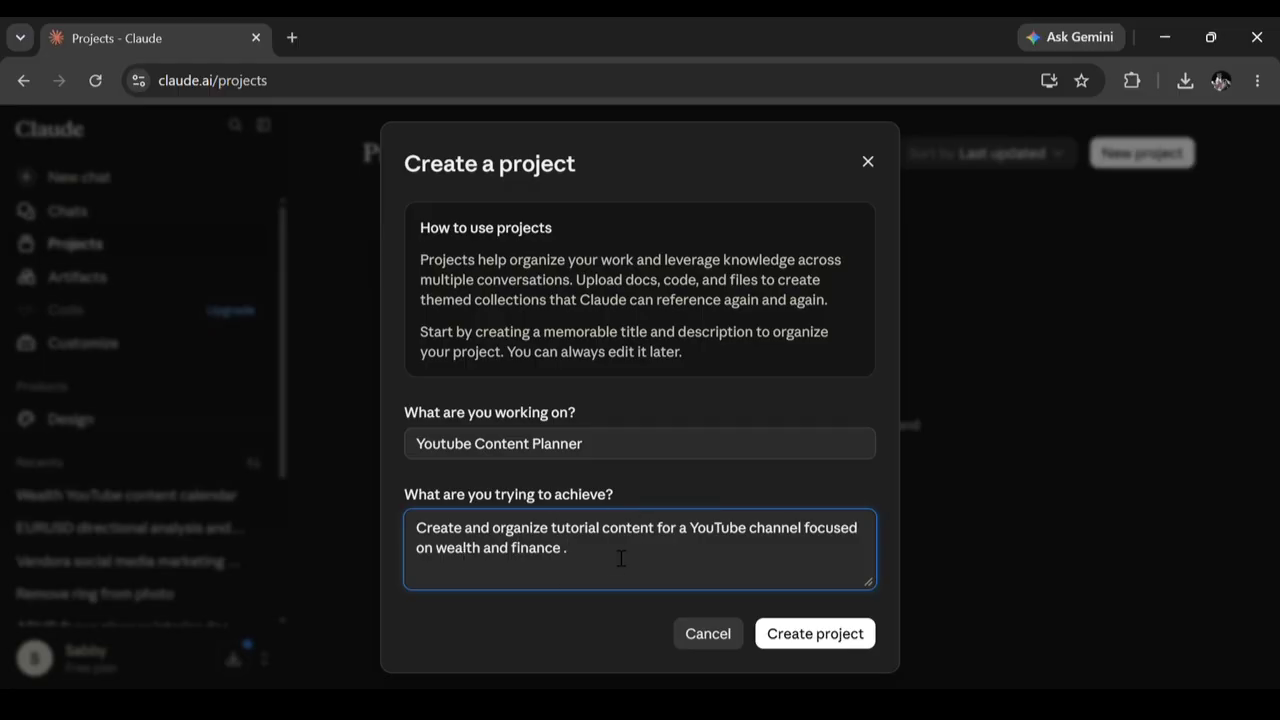
left_click(813, 637)
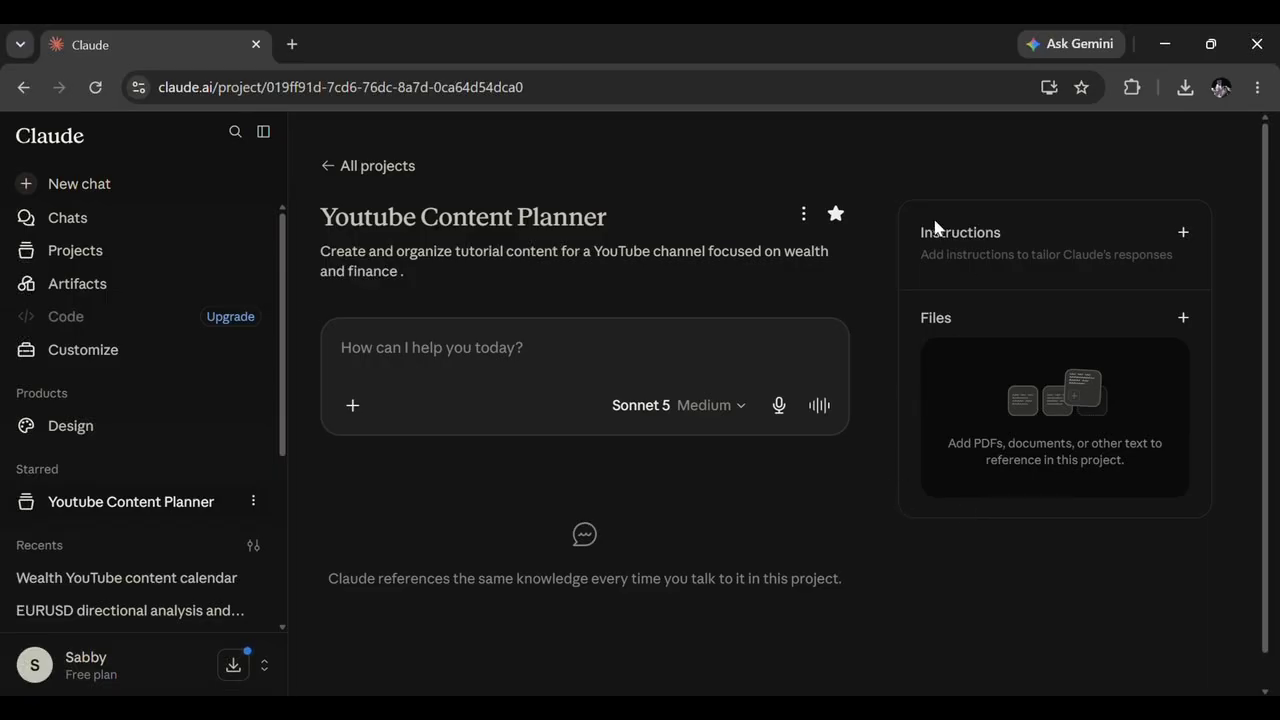
Step: Save project instructions asking for beginner friendly YouTube tutorials in simple language, with practical examples, no logical jargon, and easy step by step explanations
scroll(1262, 446, "down", 1)
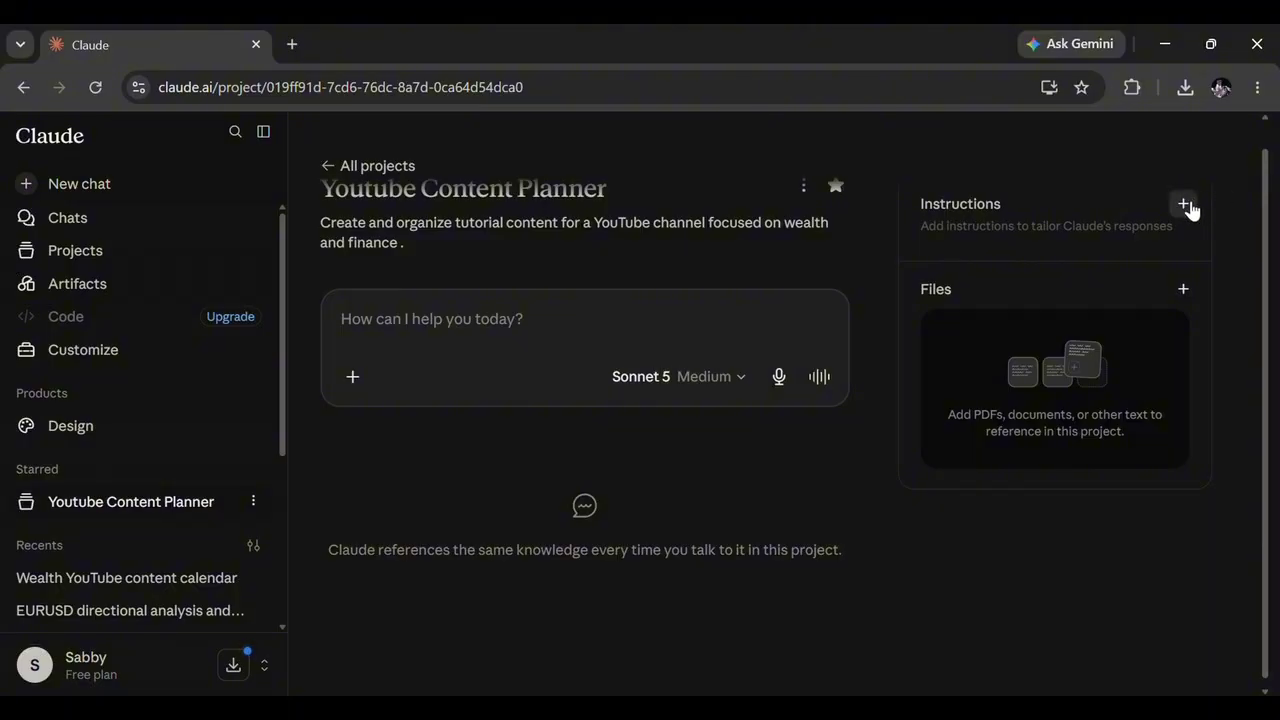
left_click(1186, 205)
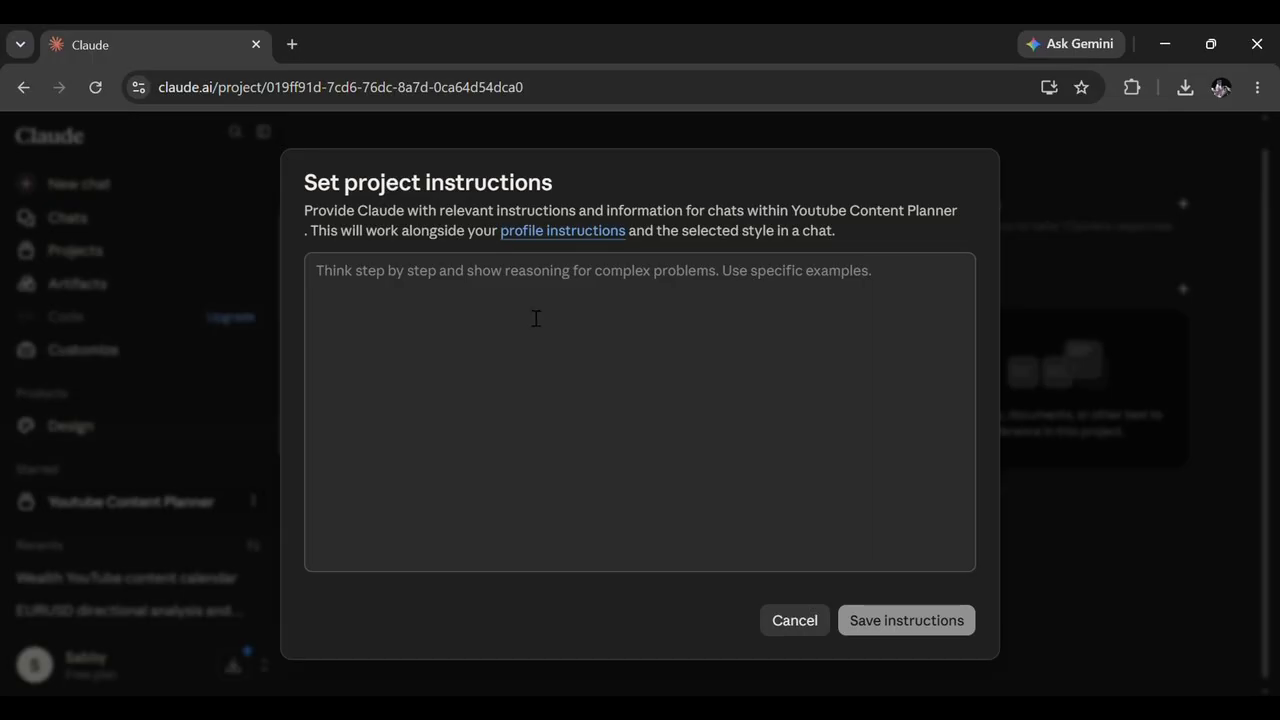
left_click(481, 295)
type("Help me create a beginner friendly YouTube tutorials. Use simple language. Focus on practical examples. Avoid logical jargon. Keep explanations step by step and easy to follow .")
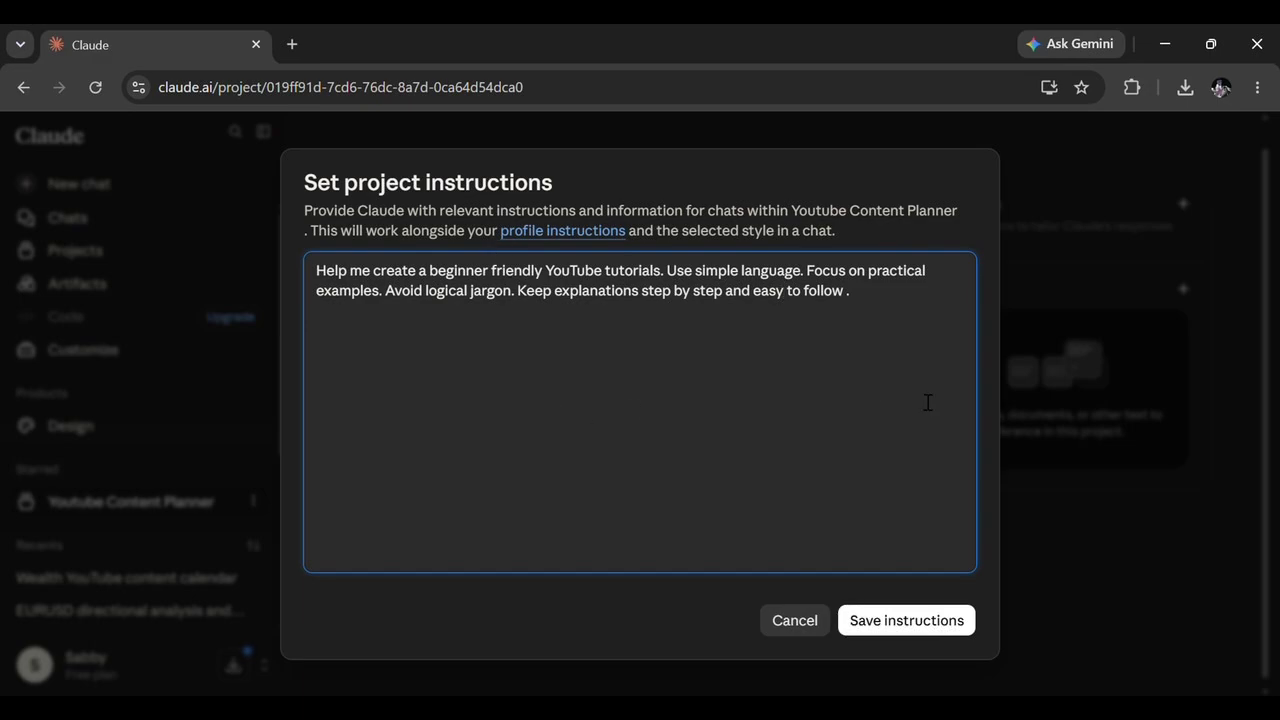
left_click(904, 622)
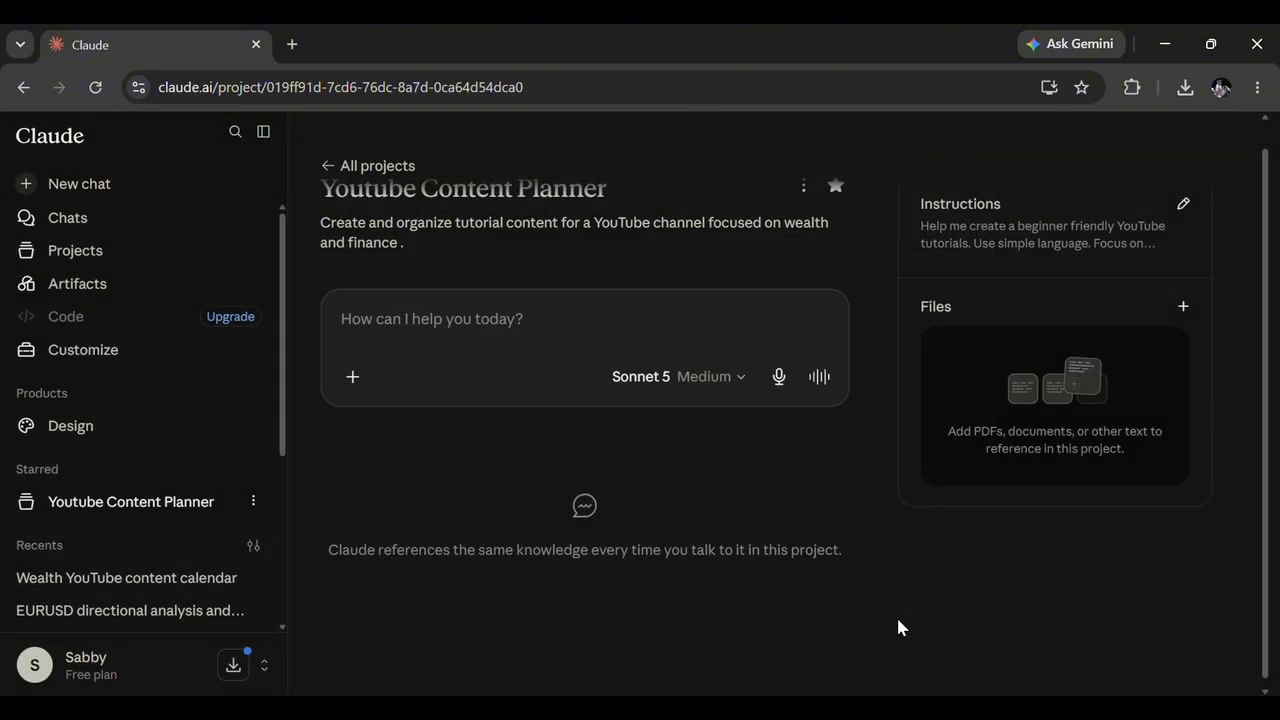
Step: Send "Give me five video ideas about Wealth ." as a project chat message and read through the reply
left_click(411, 295)
type("Give me five video ideas about Wealth .")
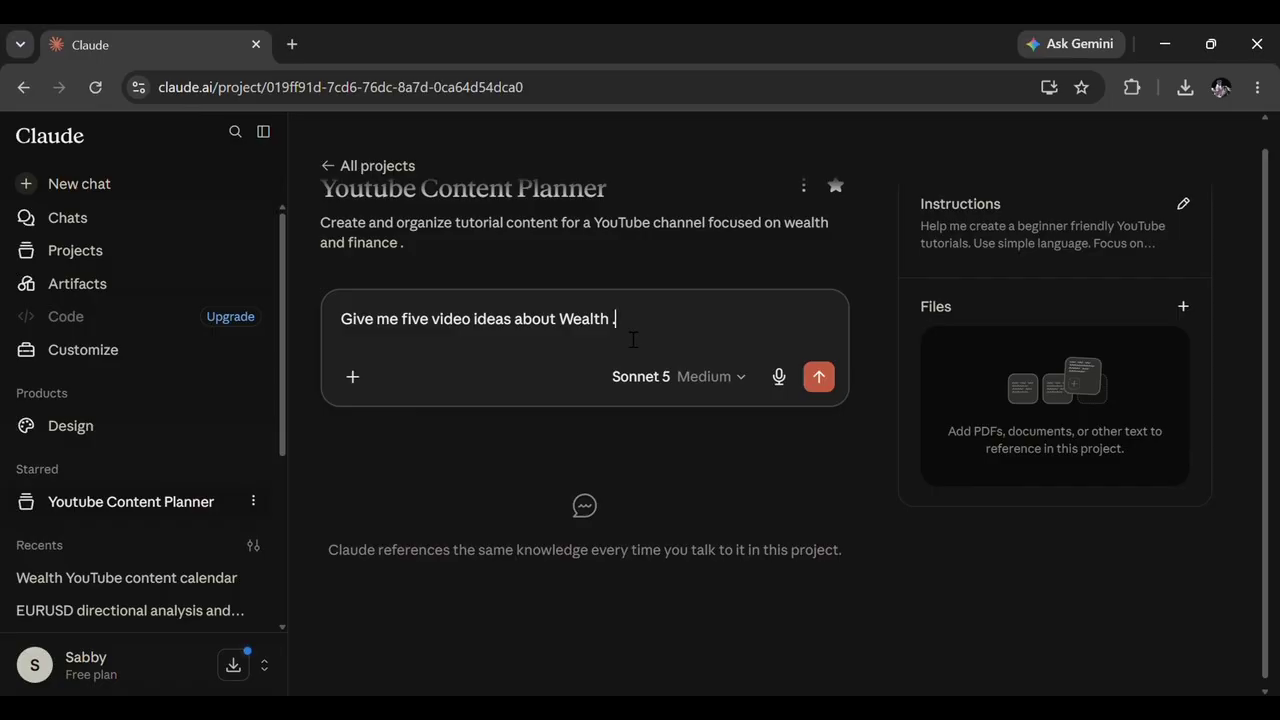
left_click(816, 376)
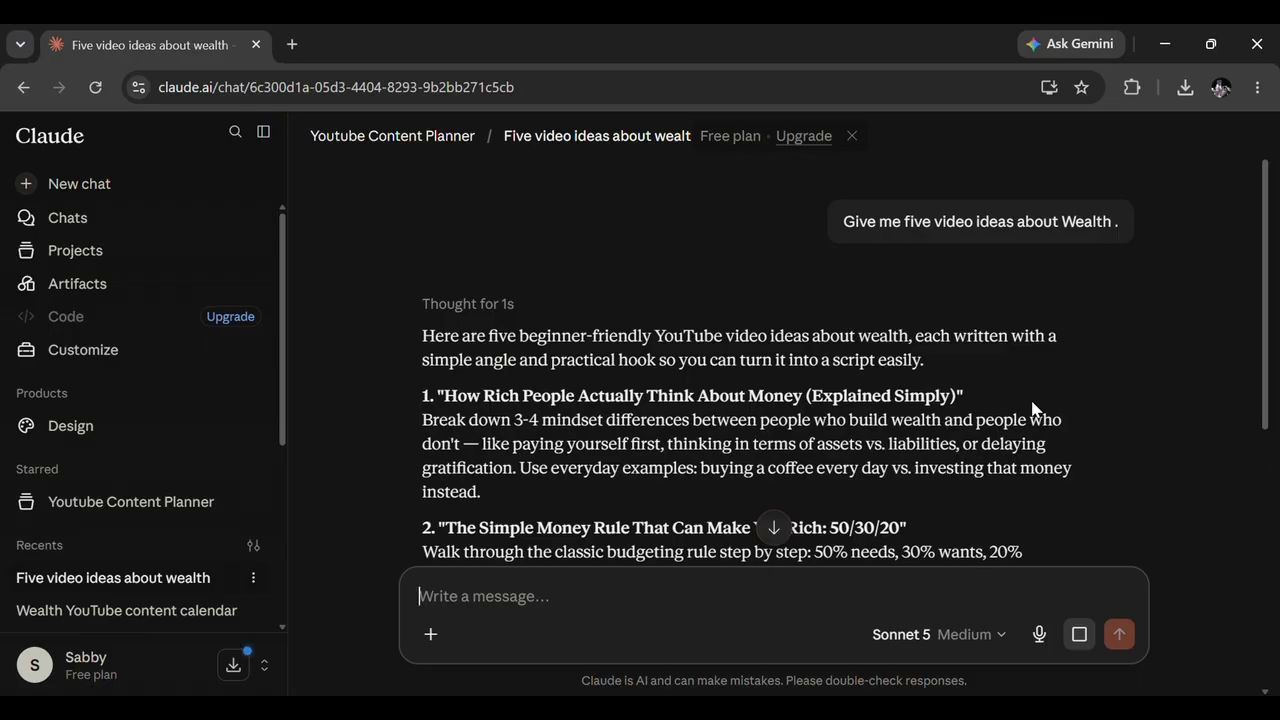
scroll(1257, 400, "down", 5)
scroll(1240, 543, "down", 3)
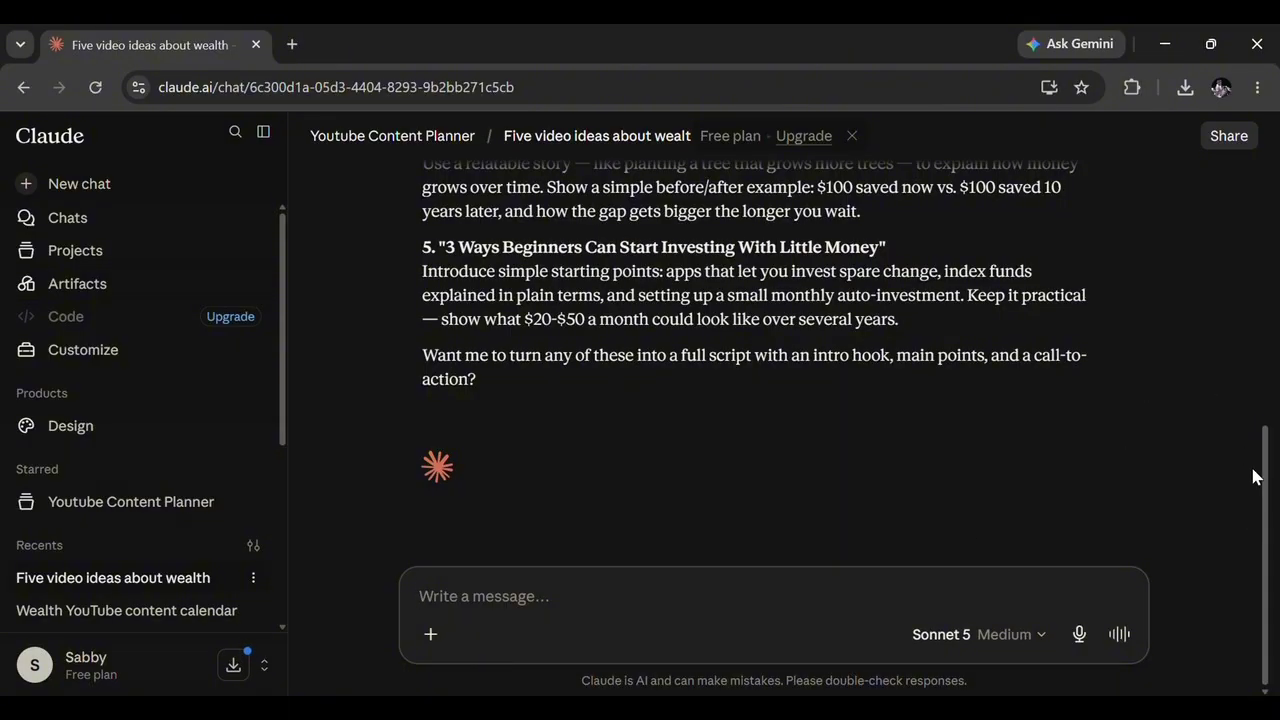
left_click_drag(1265, 476, 1277, 181)
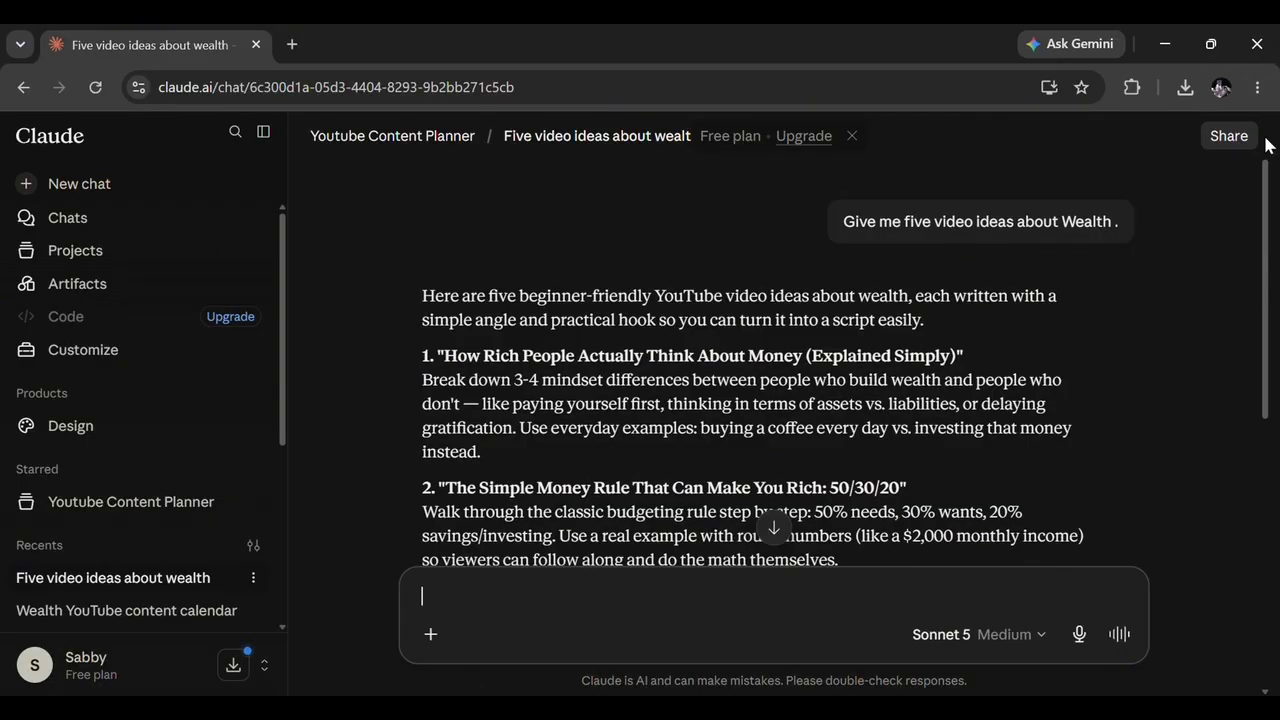
scroll(697, 354, "down", 1)
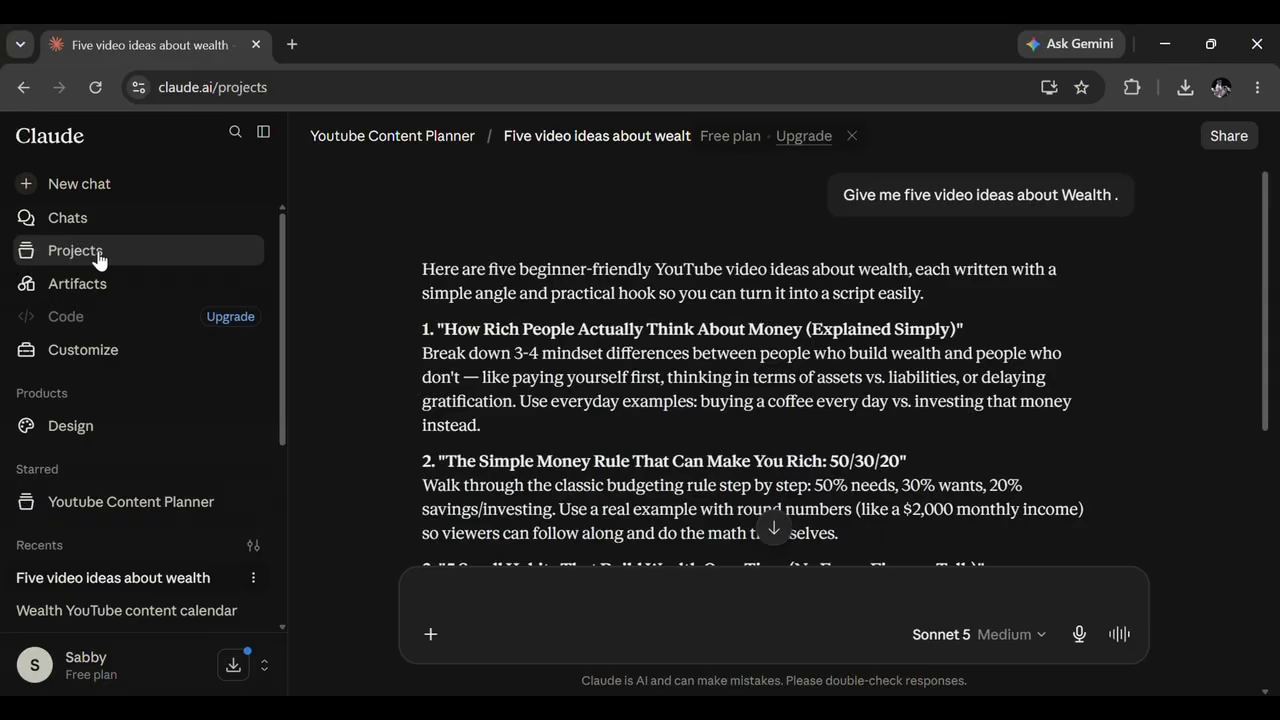
Step: Return to the Projects page and open the Youtube Content Planner project
left_click(264, 325)
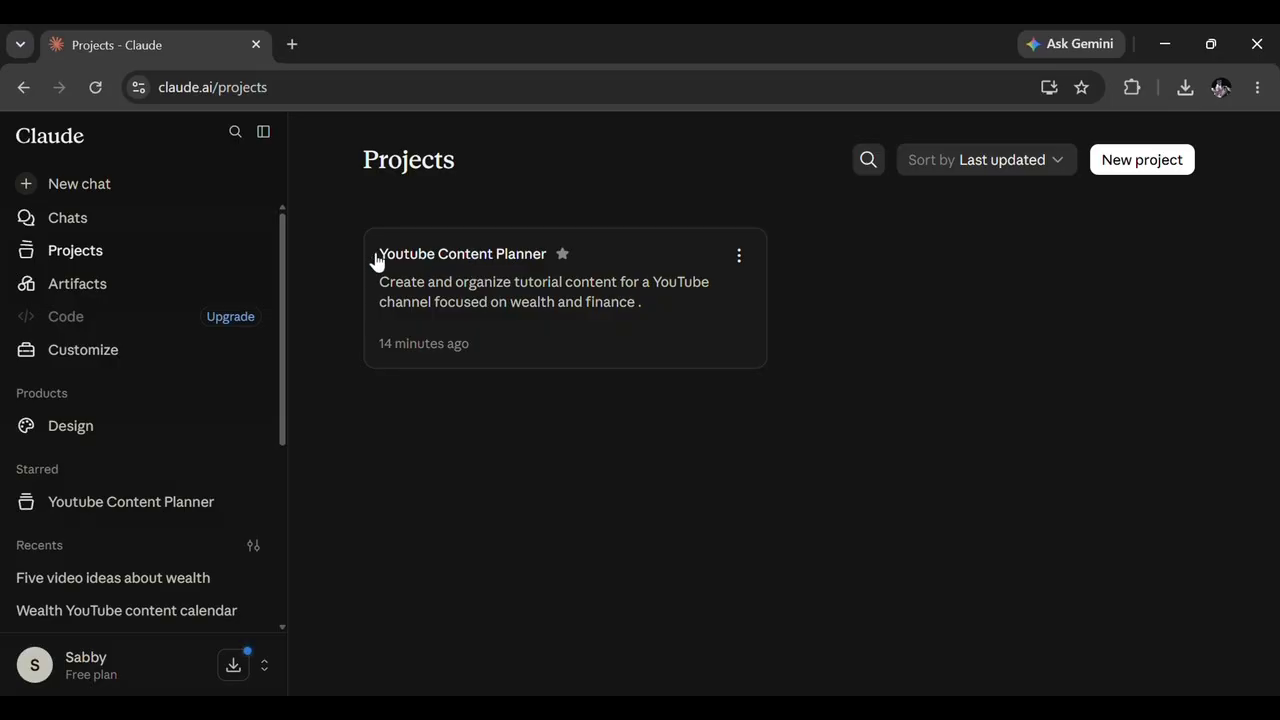
mouse_move(736, 256)
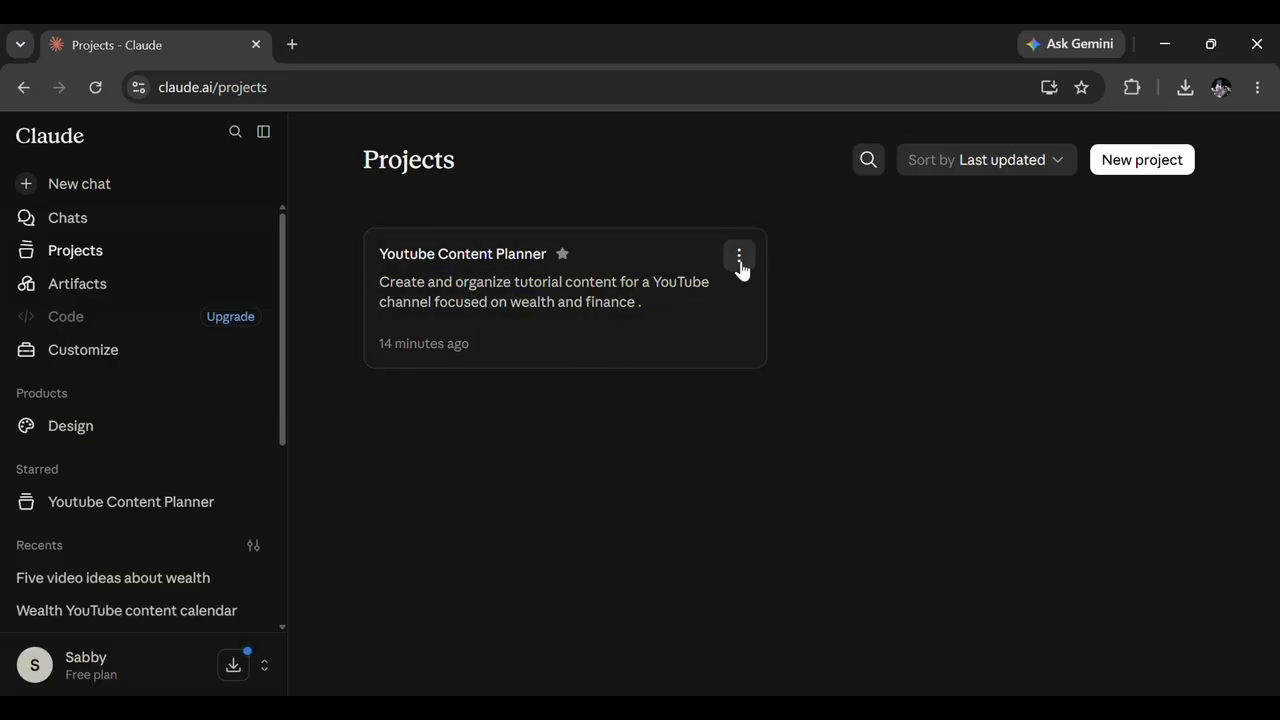
left_click(740, 260)
left_click(549, 306)
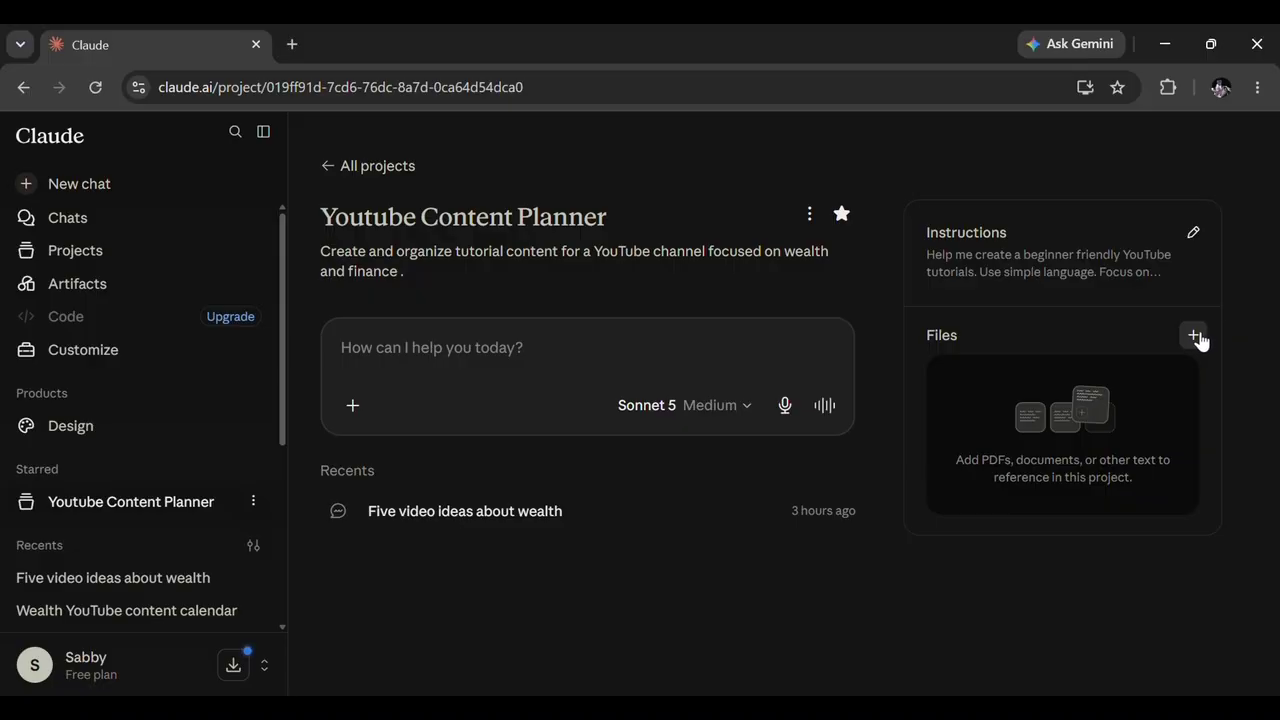
Step: Upload wealth_channel_content_calendar.xlsx from the device to the project's files
left_click(1196, 337)
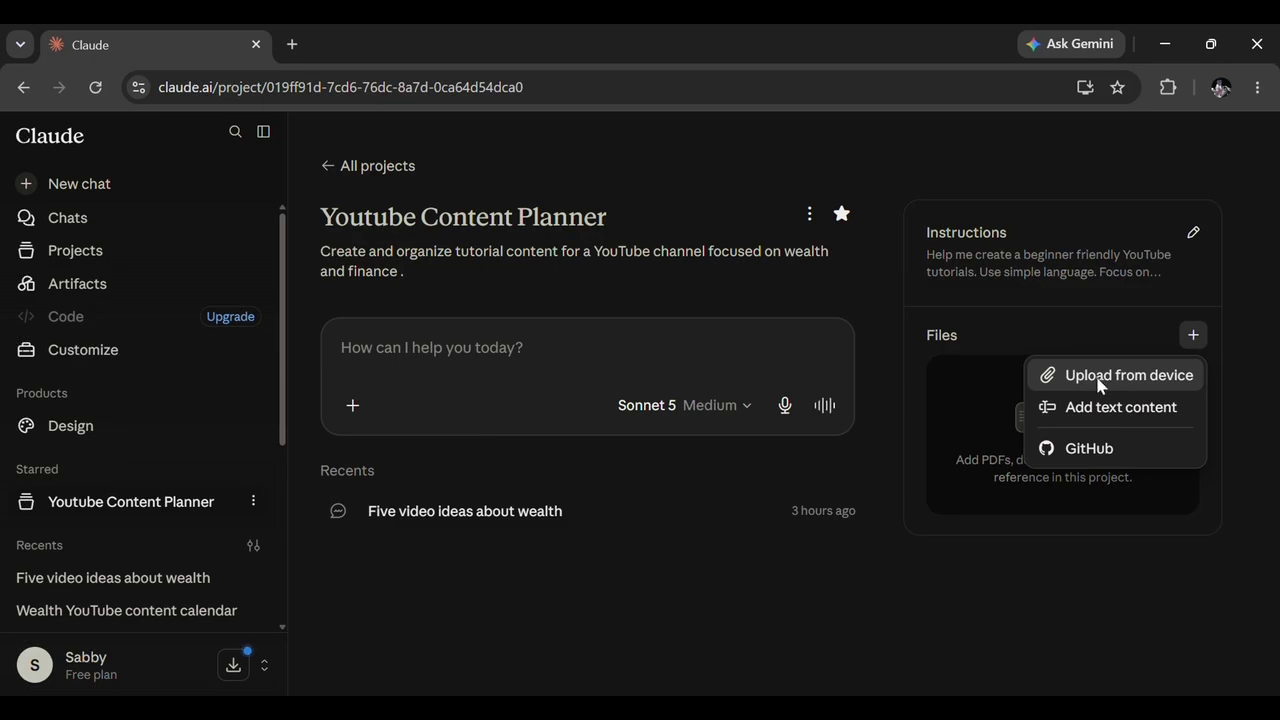
left_click(1100, 384)
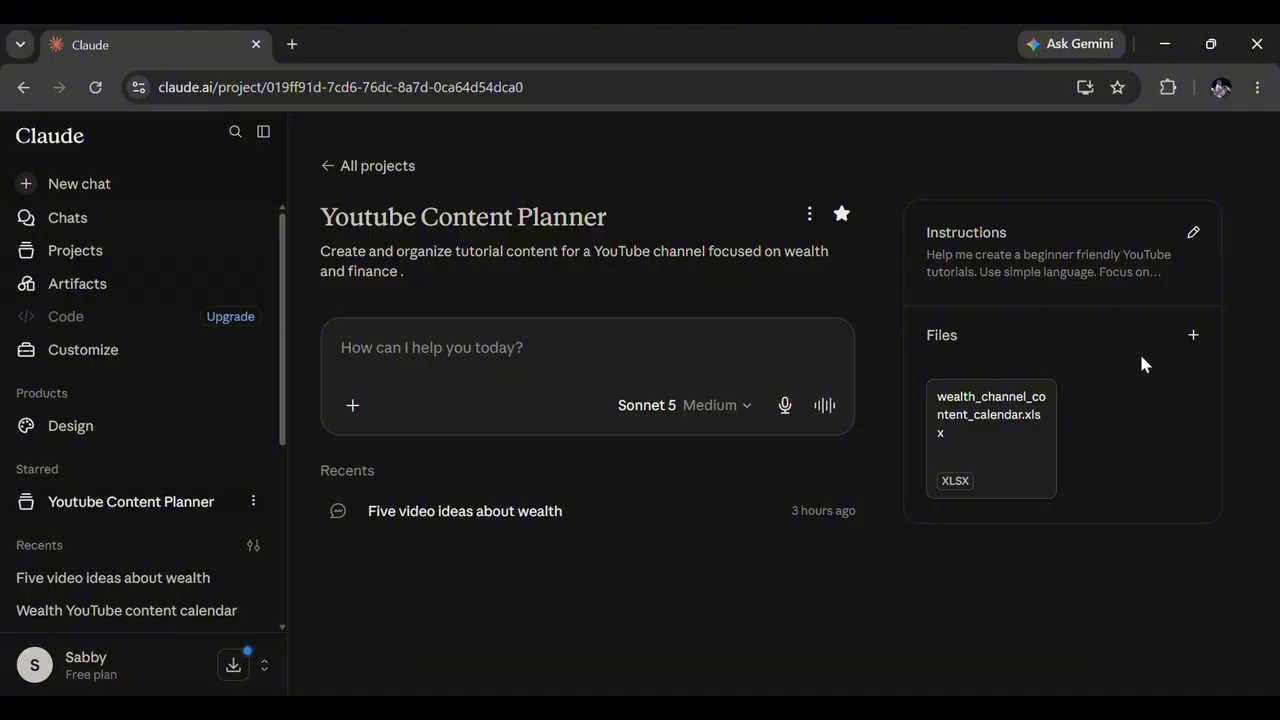
mouse_move(975, 420)
Step: Upload wealth_channel_context.docx from the device to the project's files
left_click(1196, 338)
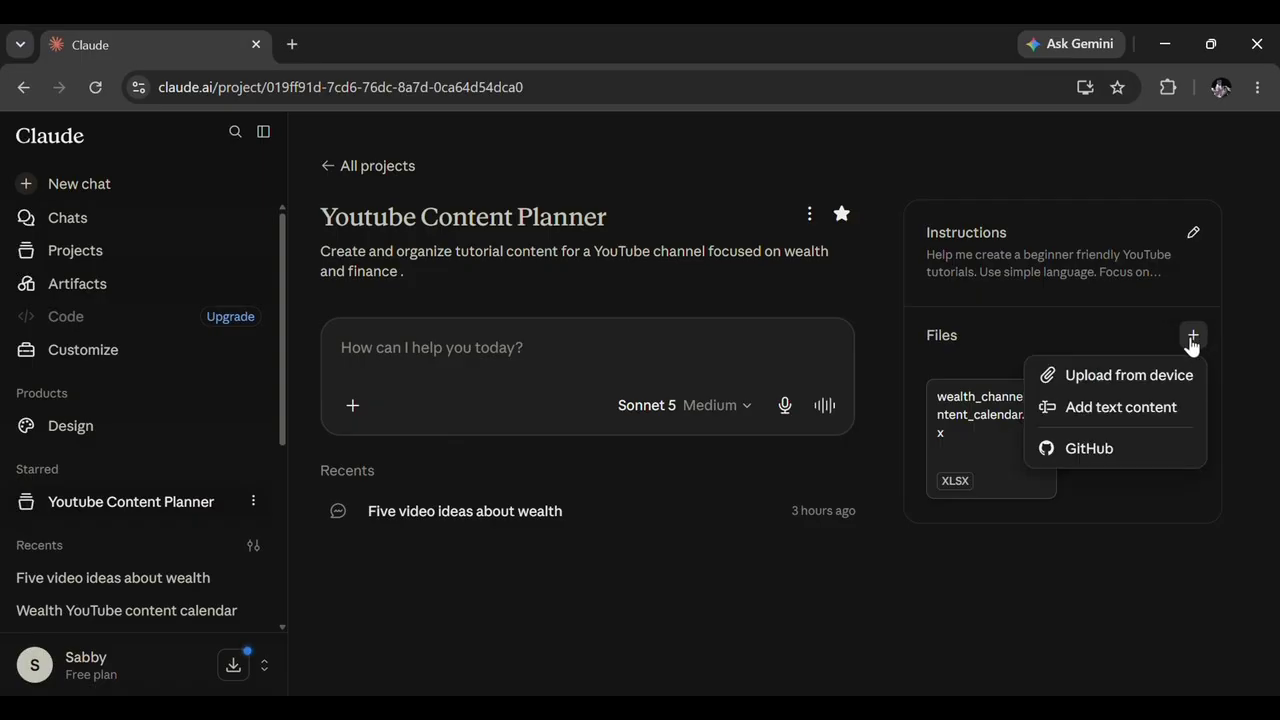
left_click(1115, 378)
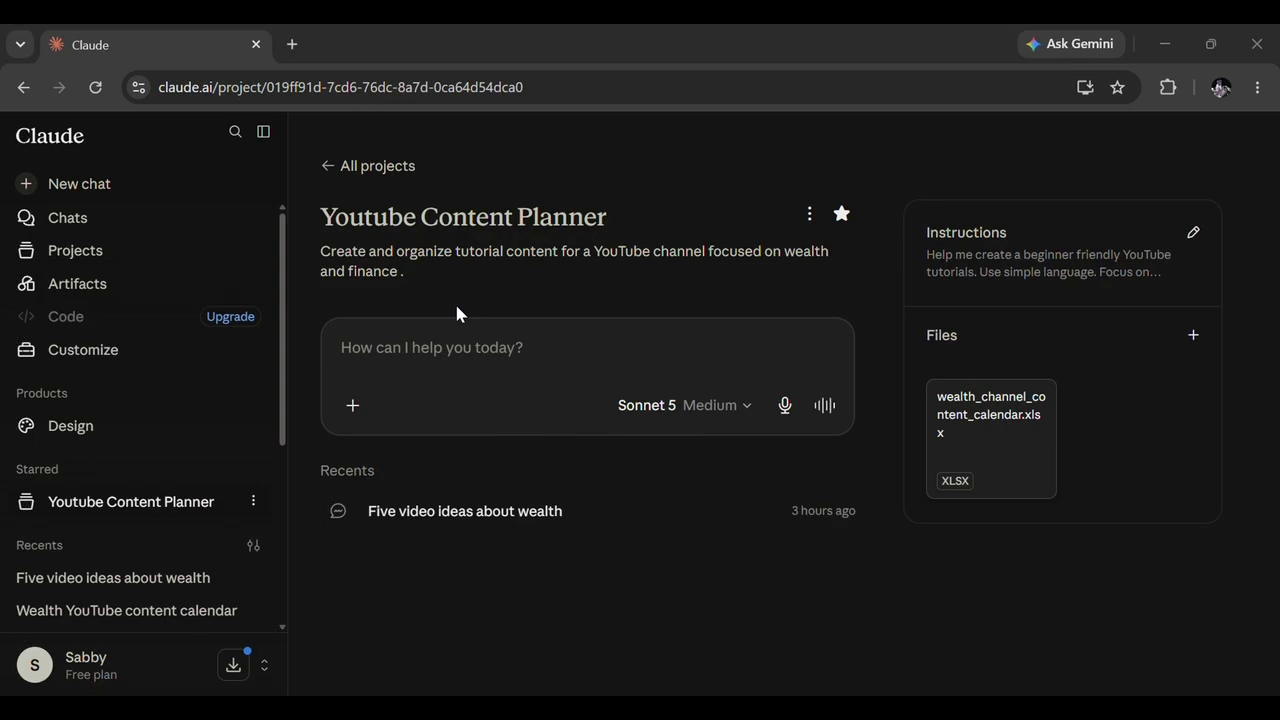
left_click(845, 678)
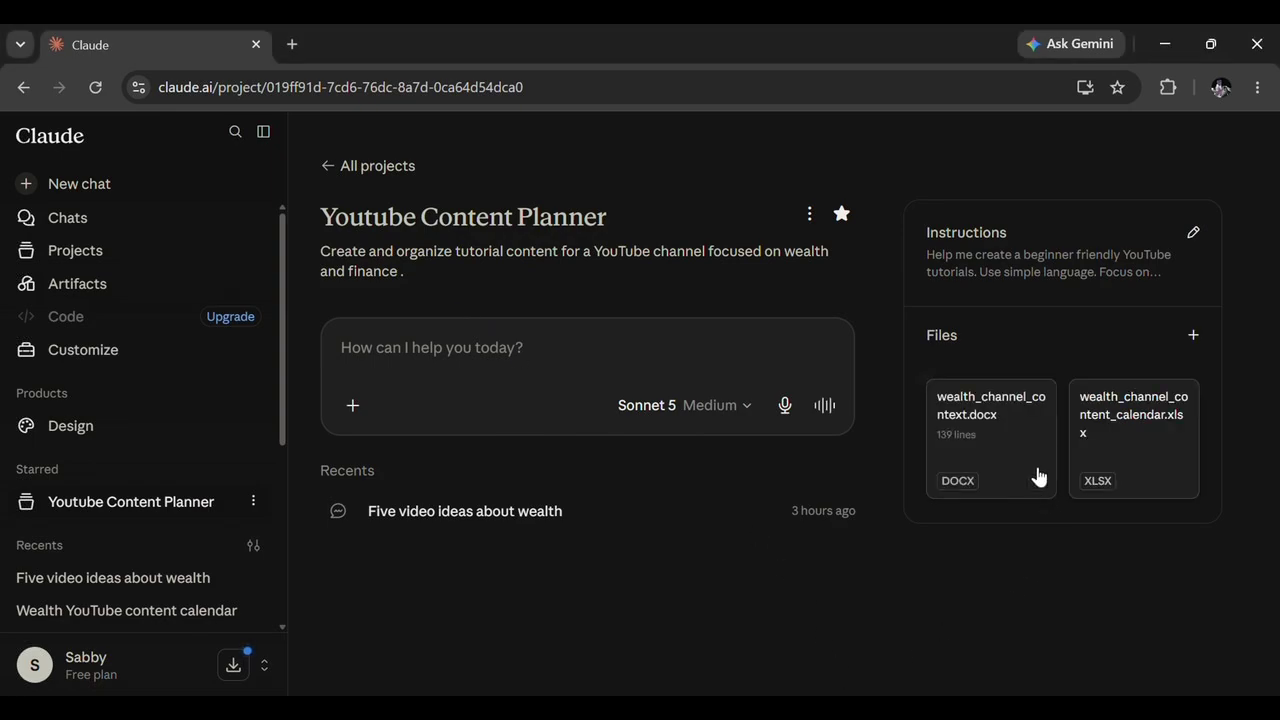
Step: Examine the uploaded wealth_channel_context.docx and wealth_channel_content_calendar.xlsx files in the project
left_click(1038, 477)
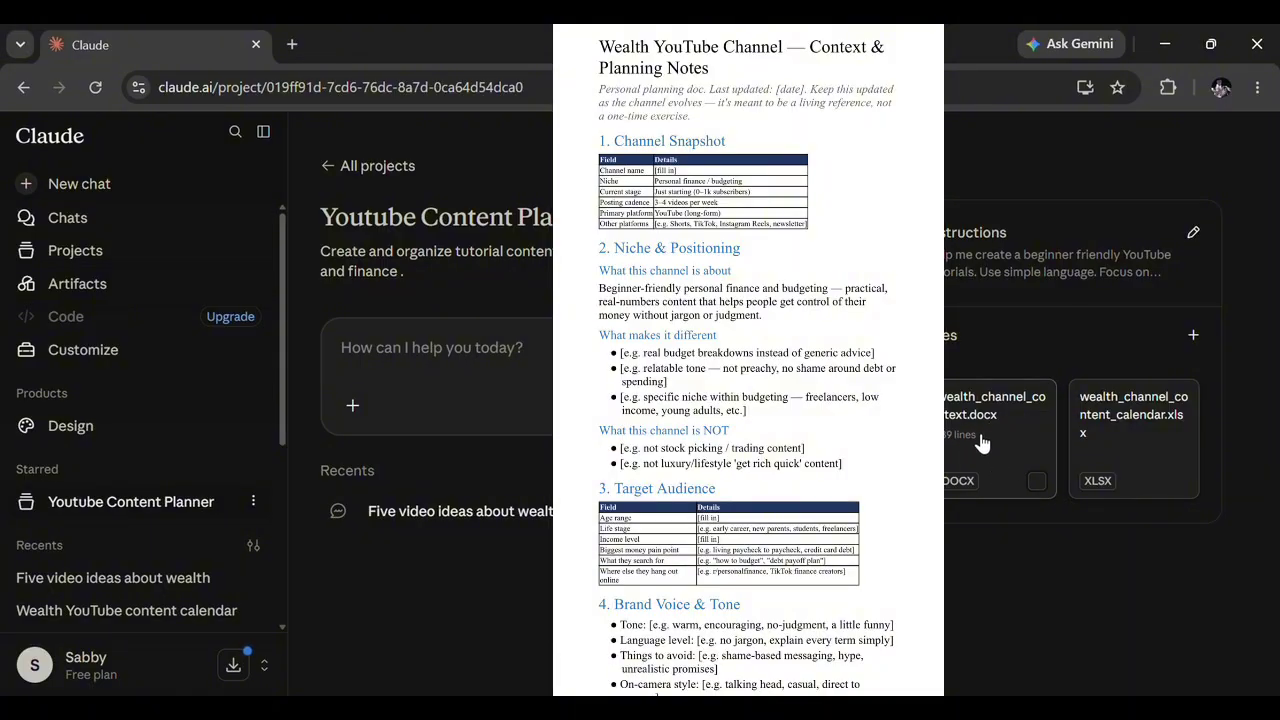
left_click(982, 443)
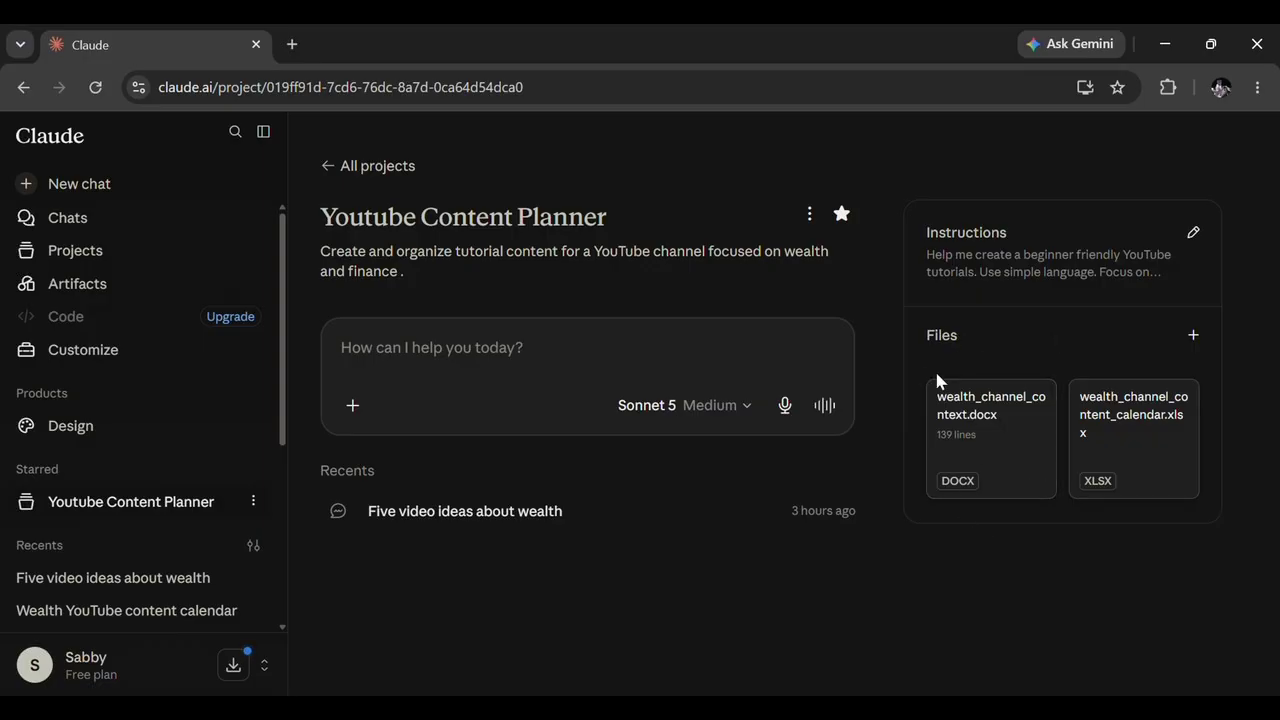
mouse_move(1098, 483)
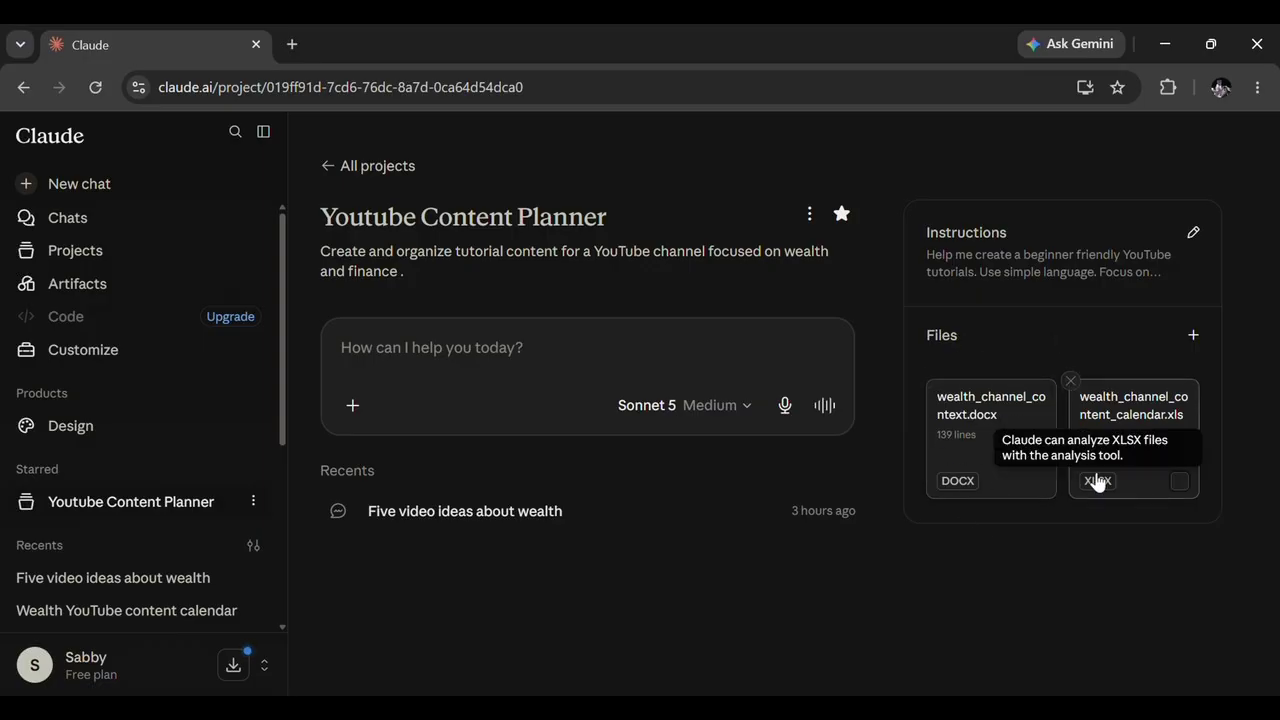
Step: Upload wealth_channel_audience_keyword_research.docx from the device to the project's files and open it for viewing
left_click(1193, 340)
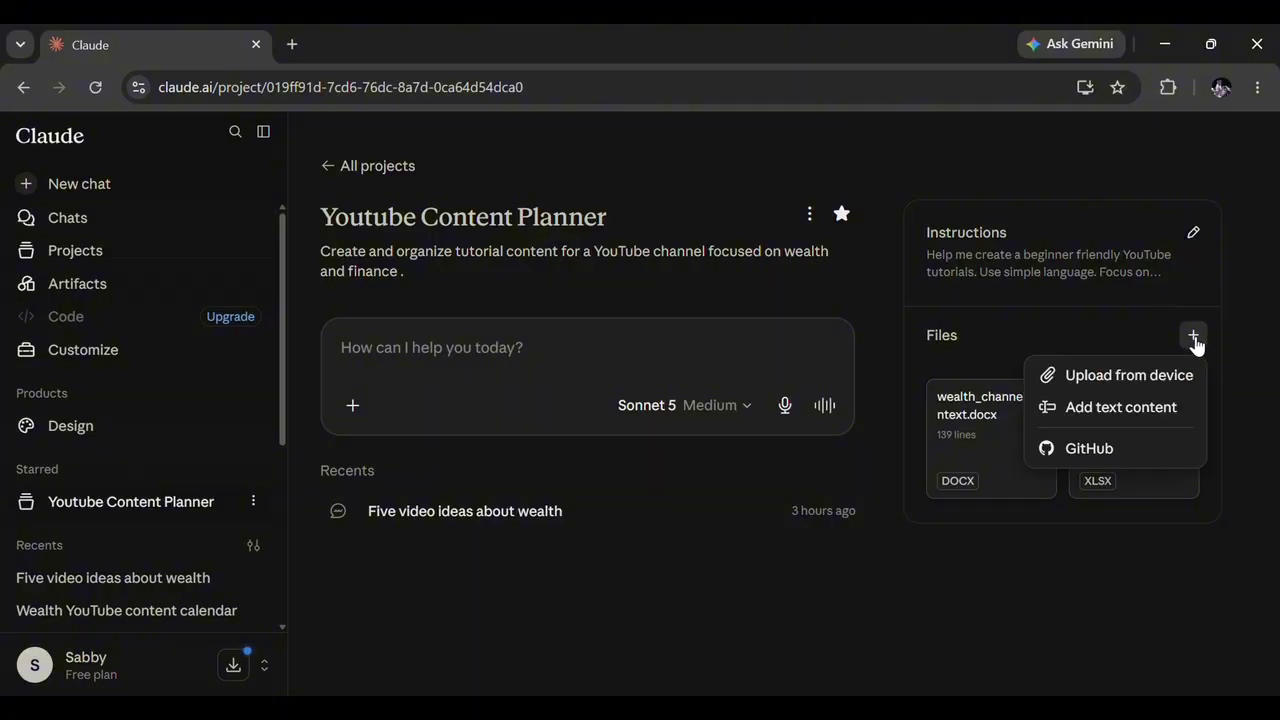
left_click(1119, 377)
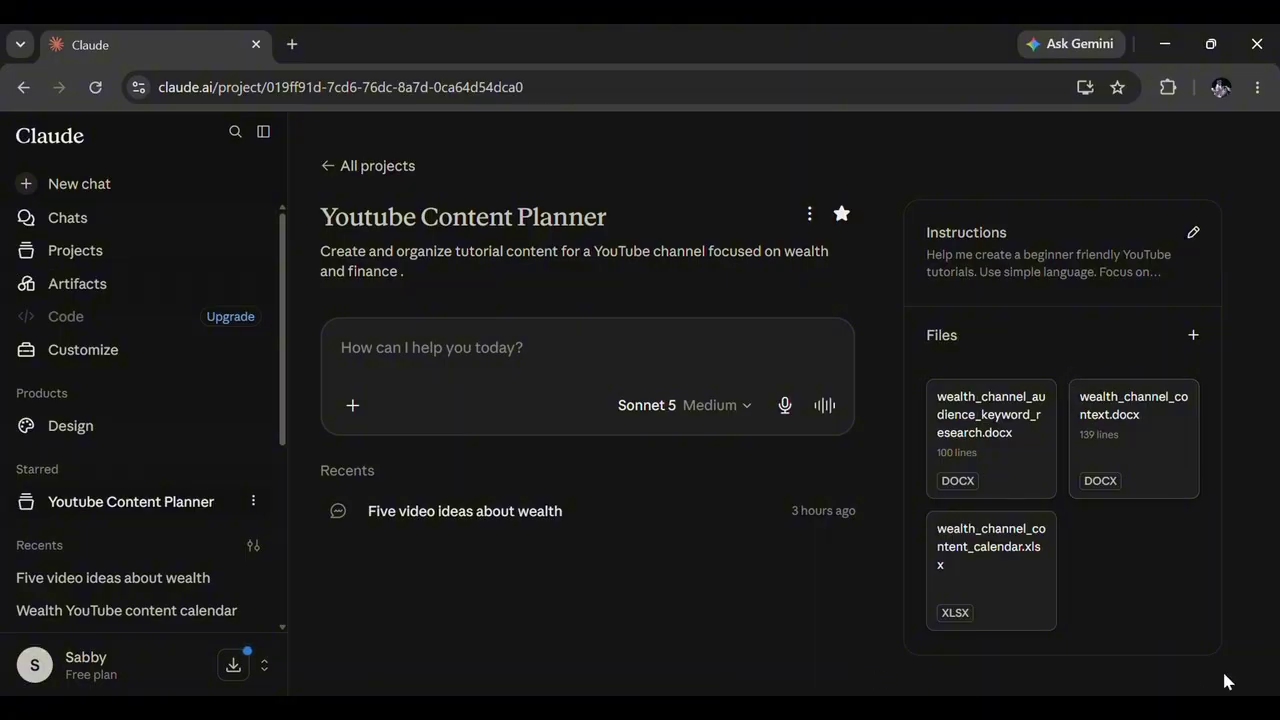
left_click(992, 411)
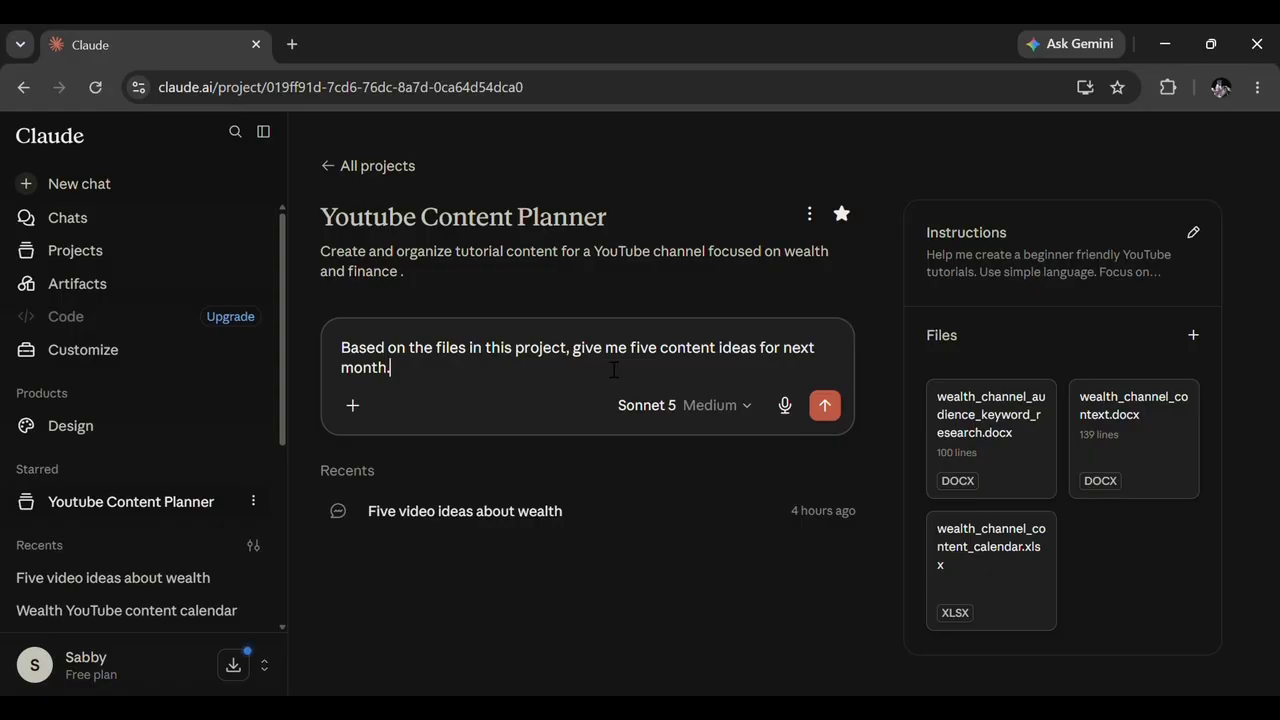
Step: Send the project prompt "Based on the files in this project, give me five content ideas for next month." and read through the reply
left_click(826, 409)
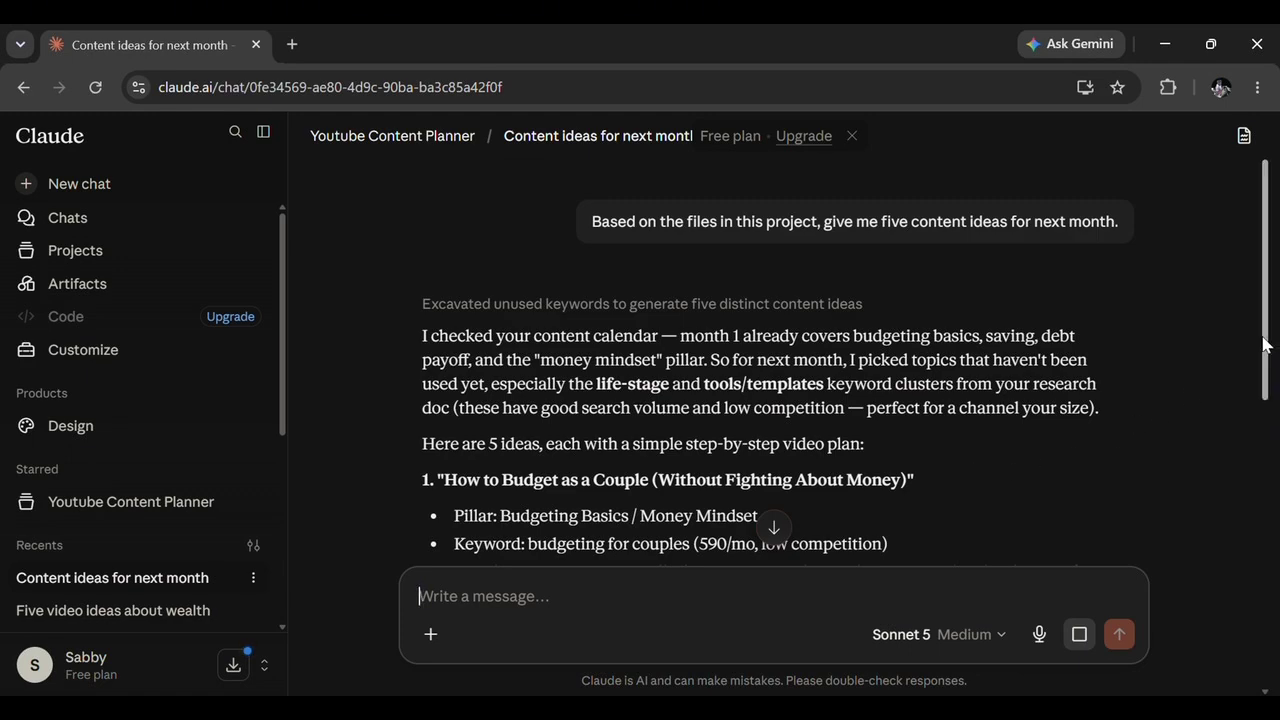
left_click_drag(1265, 345, 1246, 514)
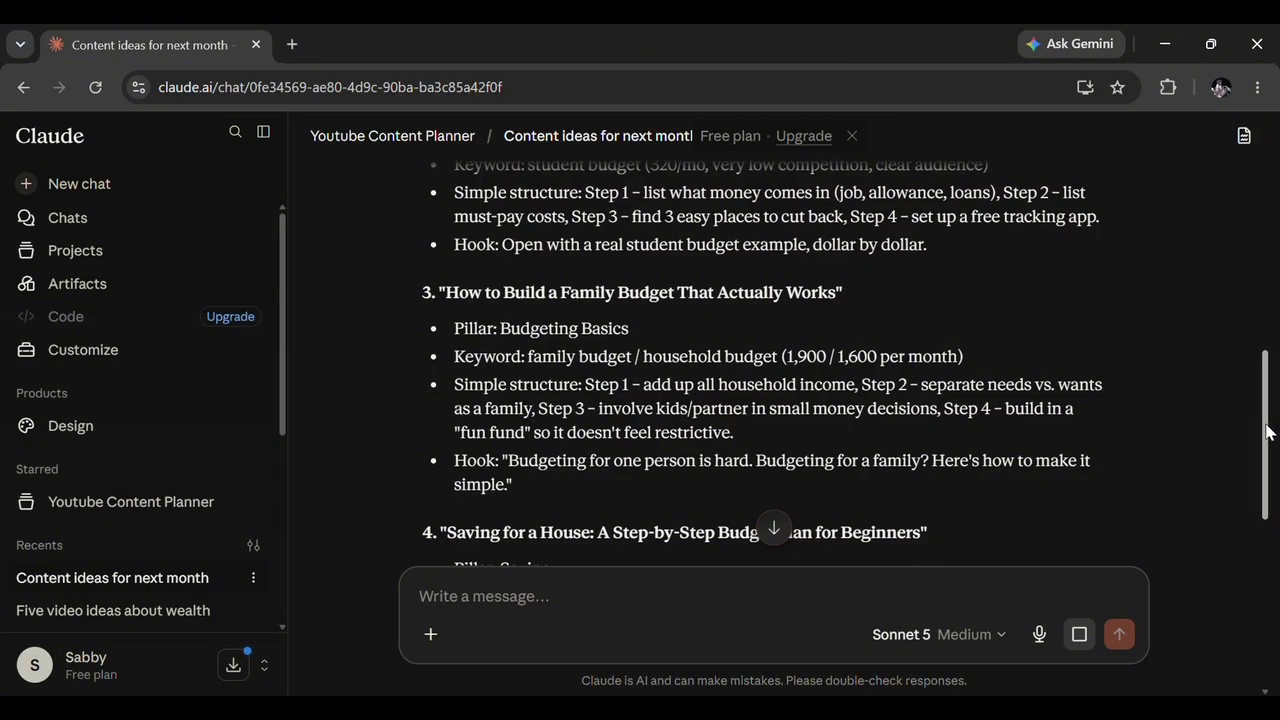
scroll(1240, 600, "down", 10)
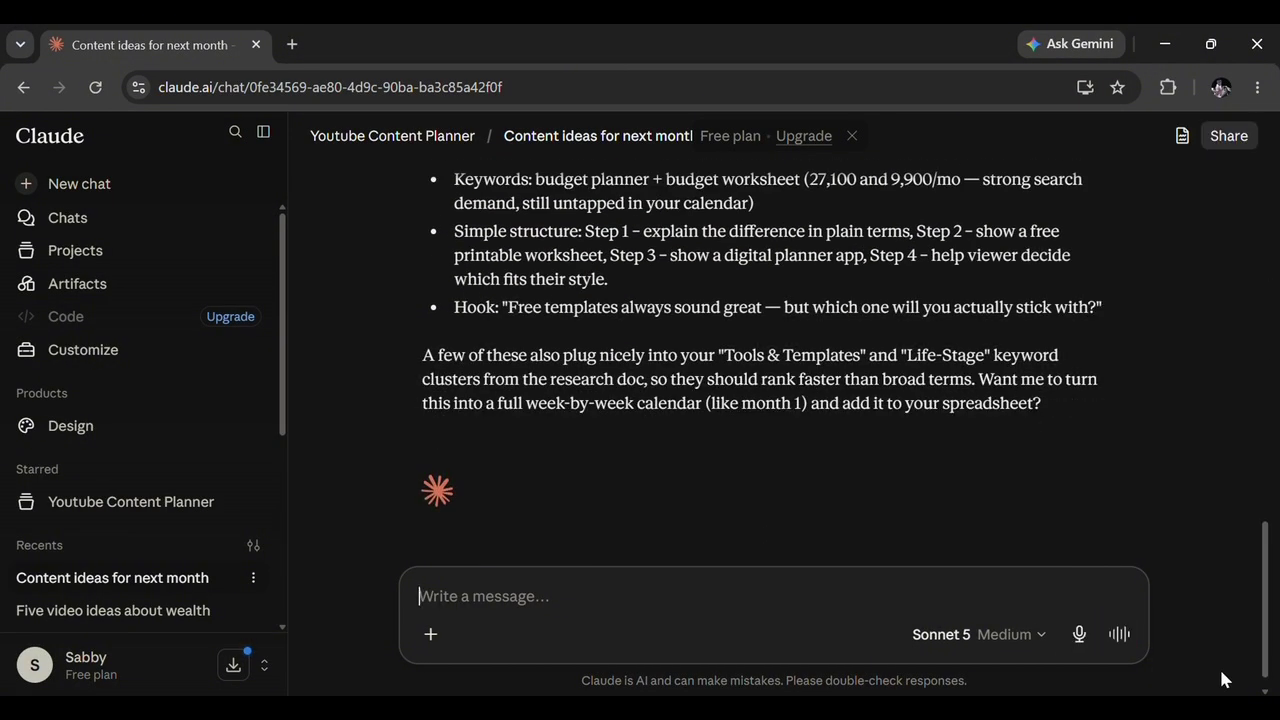
scroll(818, 502, "up", 5)
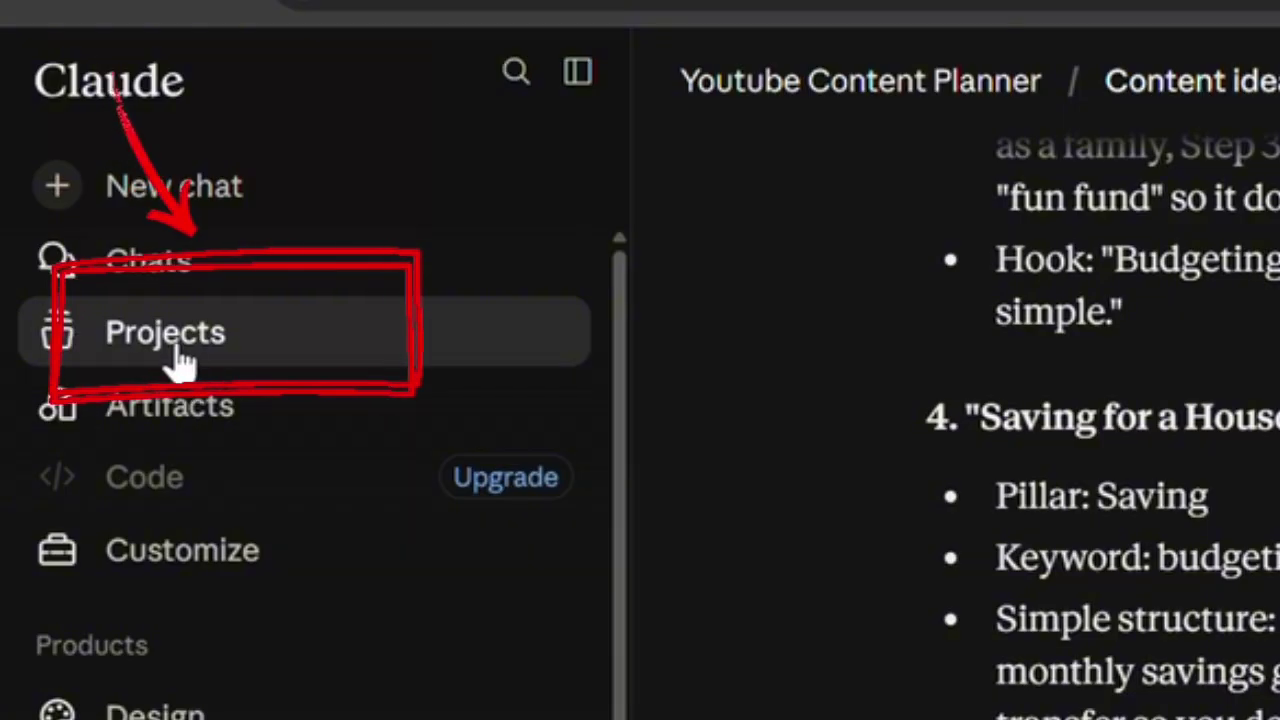
Step: Return to the Youtube Content Planner project from the Projects page and reopen the "Content ideas for next month" chat
left_click(178, 358)
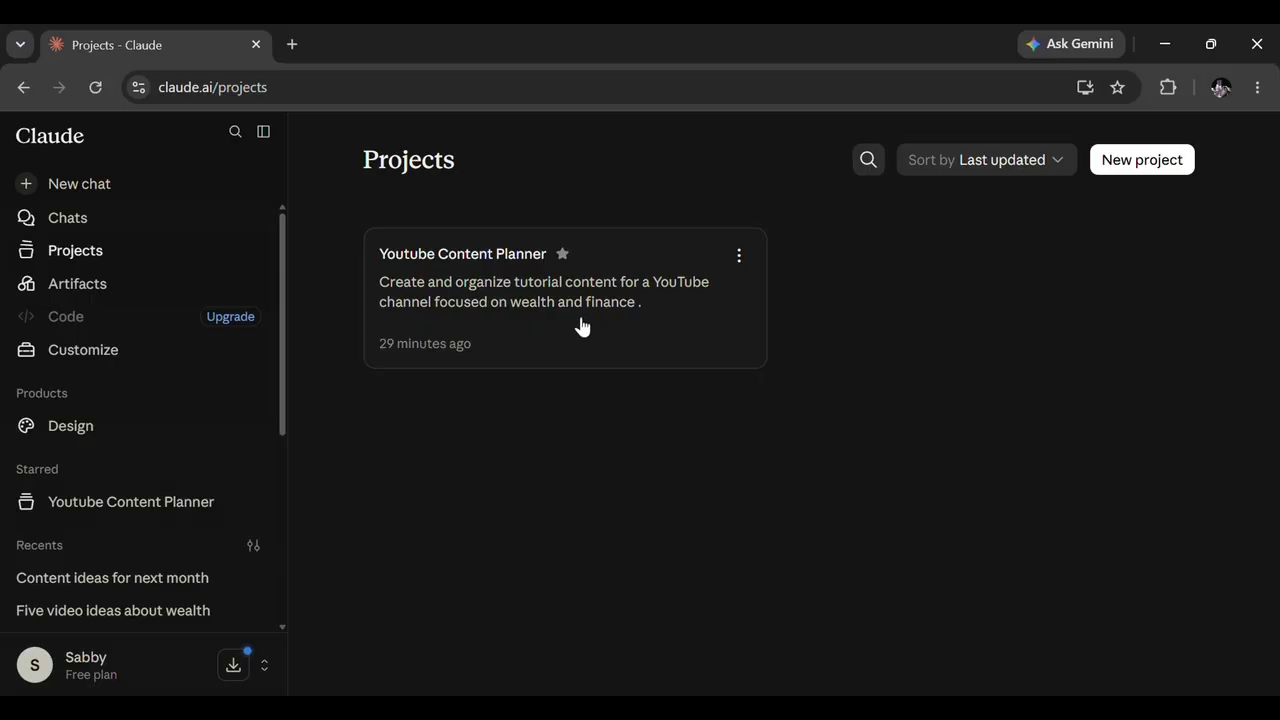
left_click(581, 326)
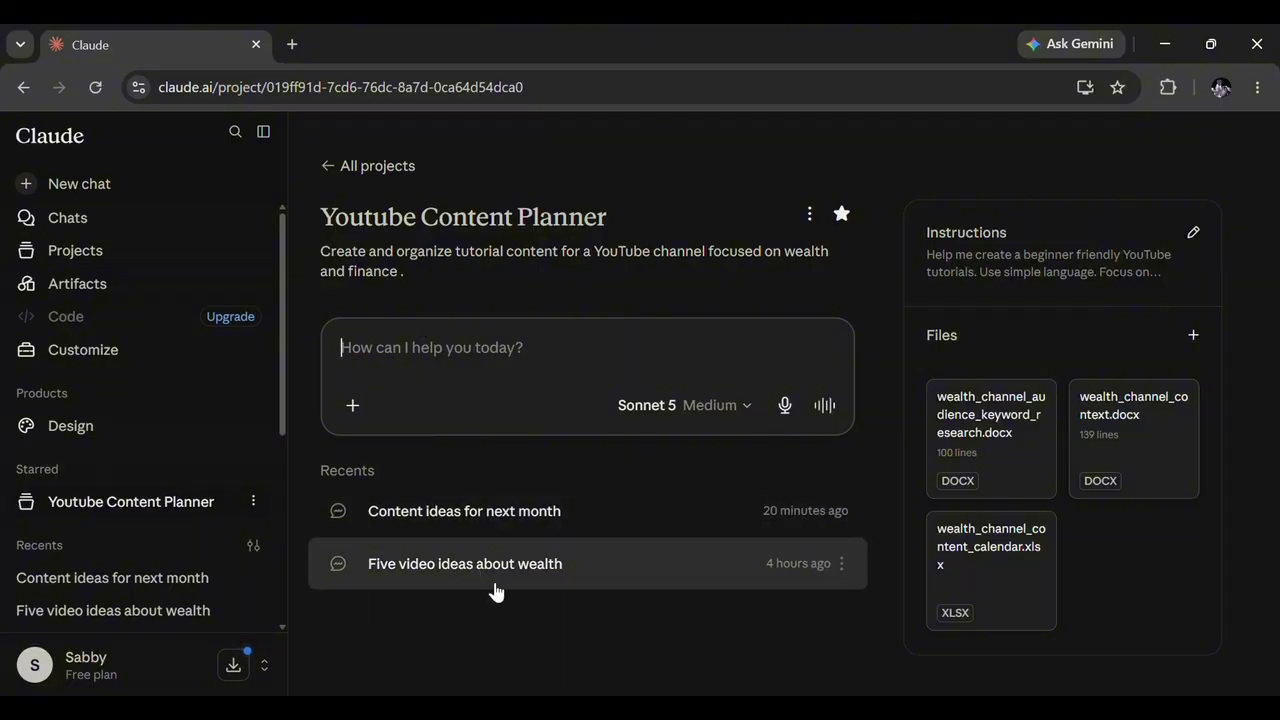
left_click(512, 518)
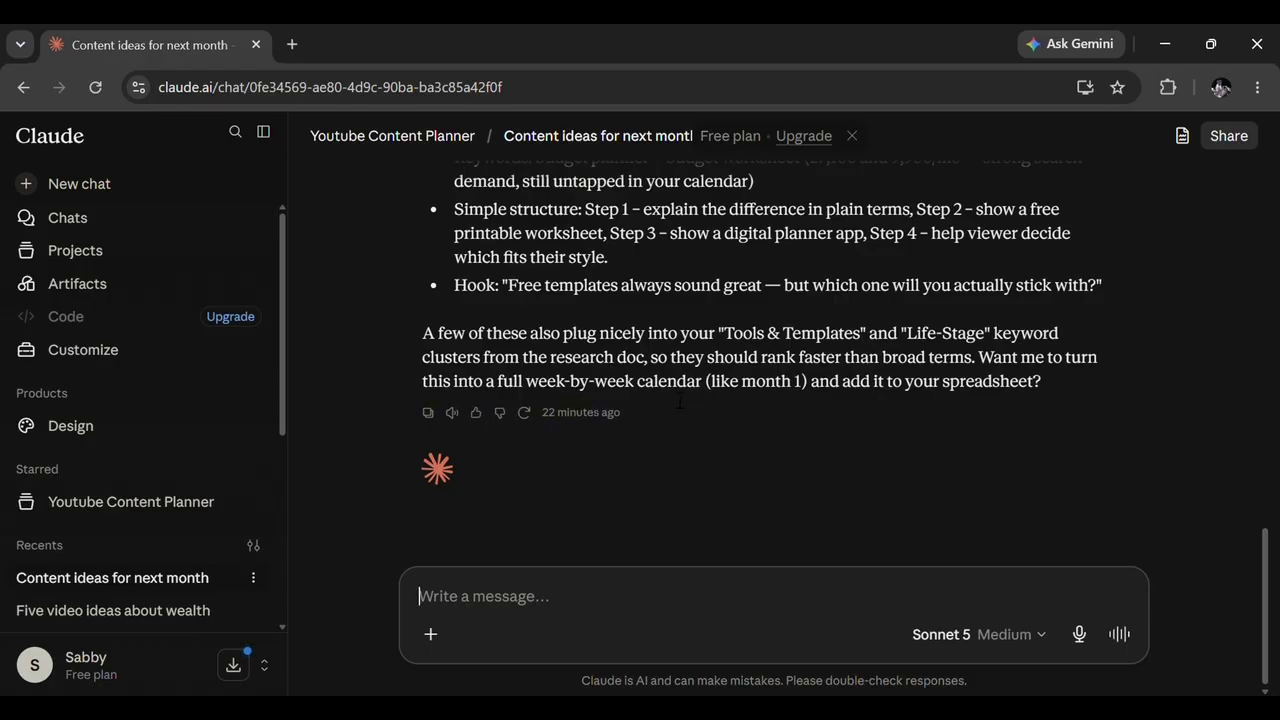
Step: Go back to the Youtube Content Planner project and examine the "Five video ideas about wealth" chat's options, including Change project
left_click(80, 258)
left_click(537, 297)
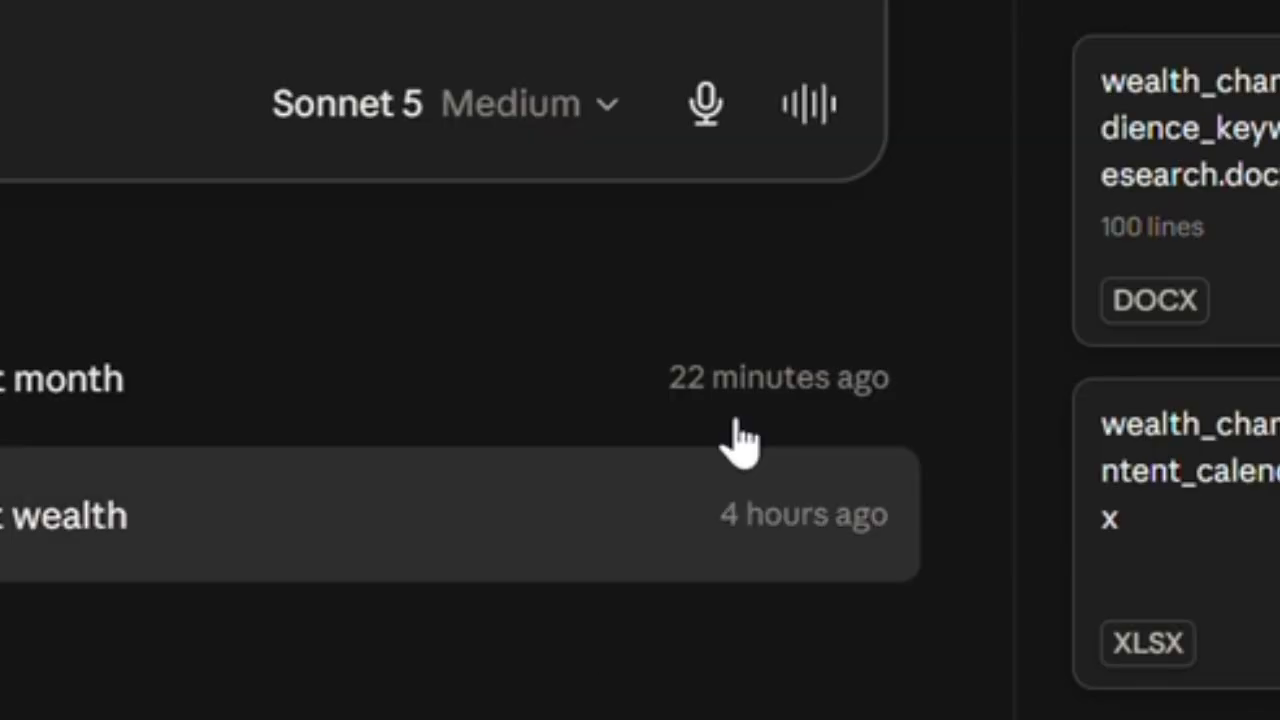
mouse_move(849, 563)
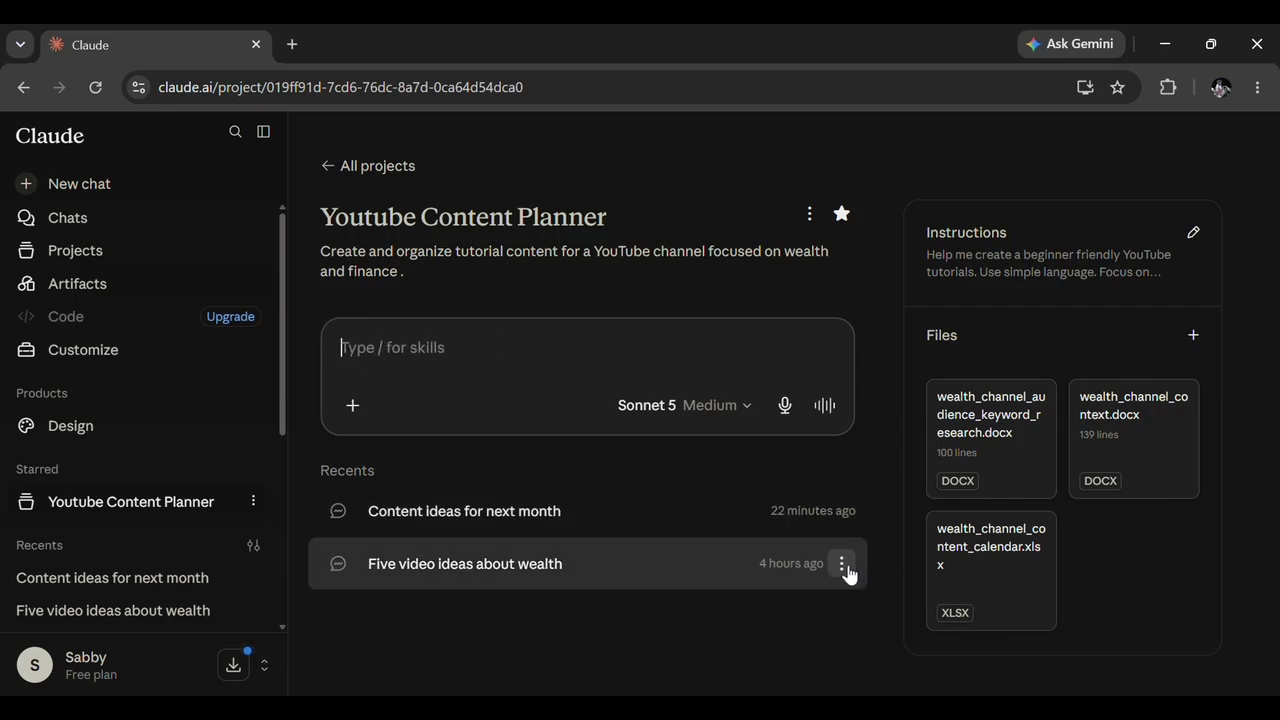
left_click(843, 565)
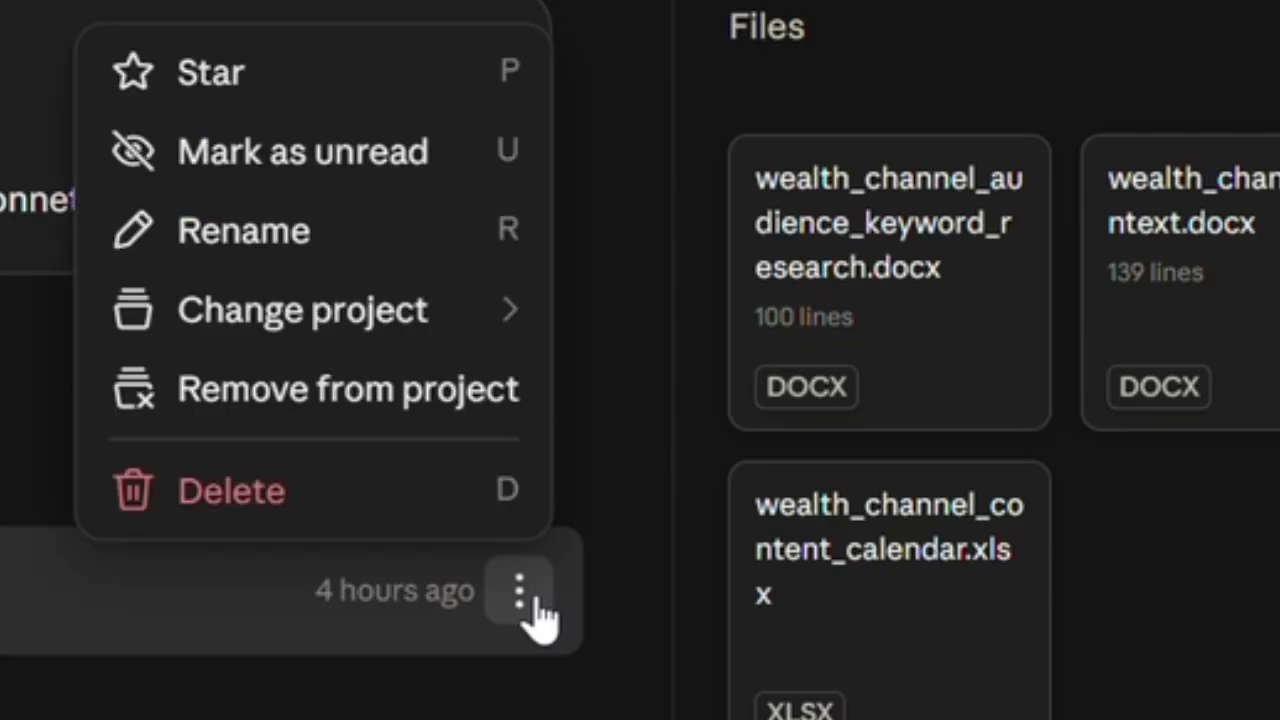
mouse_move(380, 306)
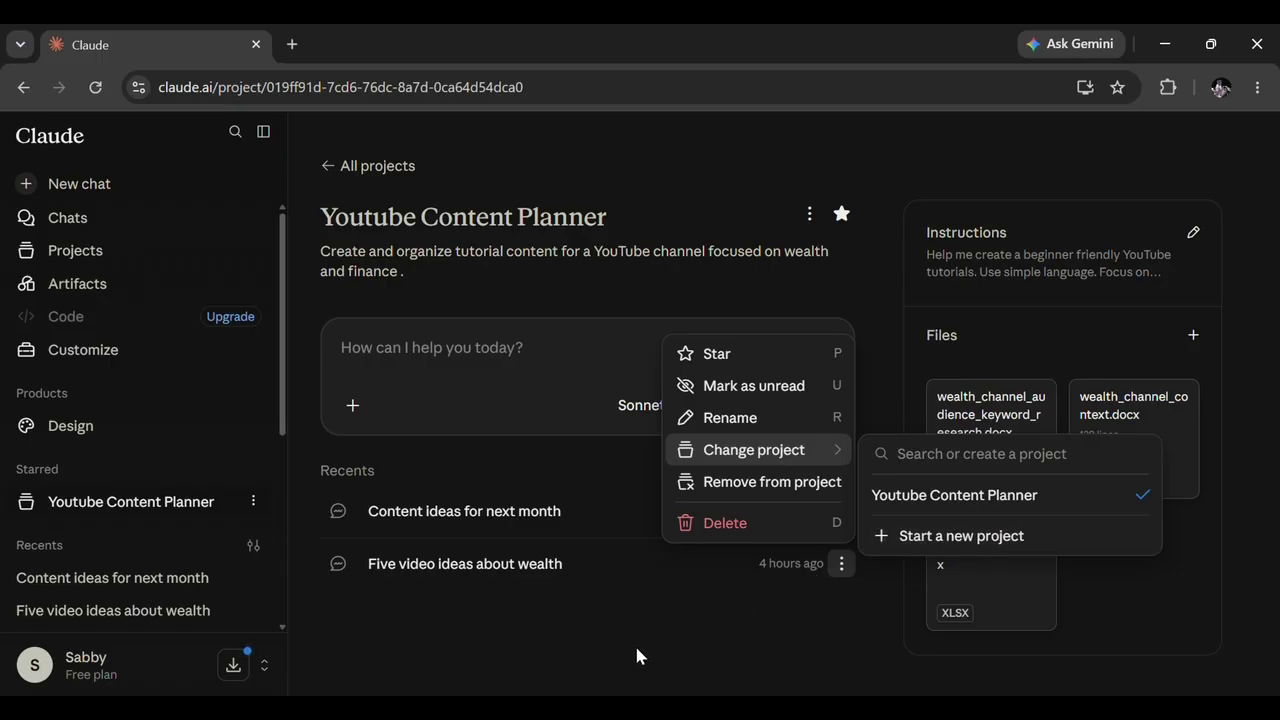
left_click(637, 650)
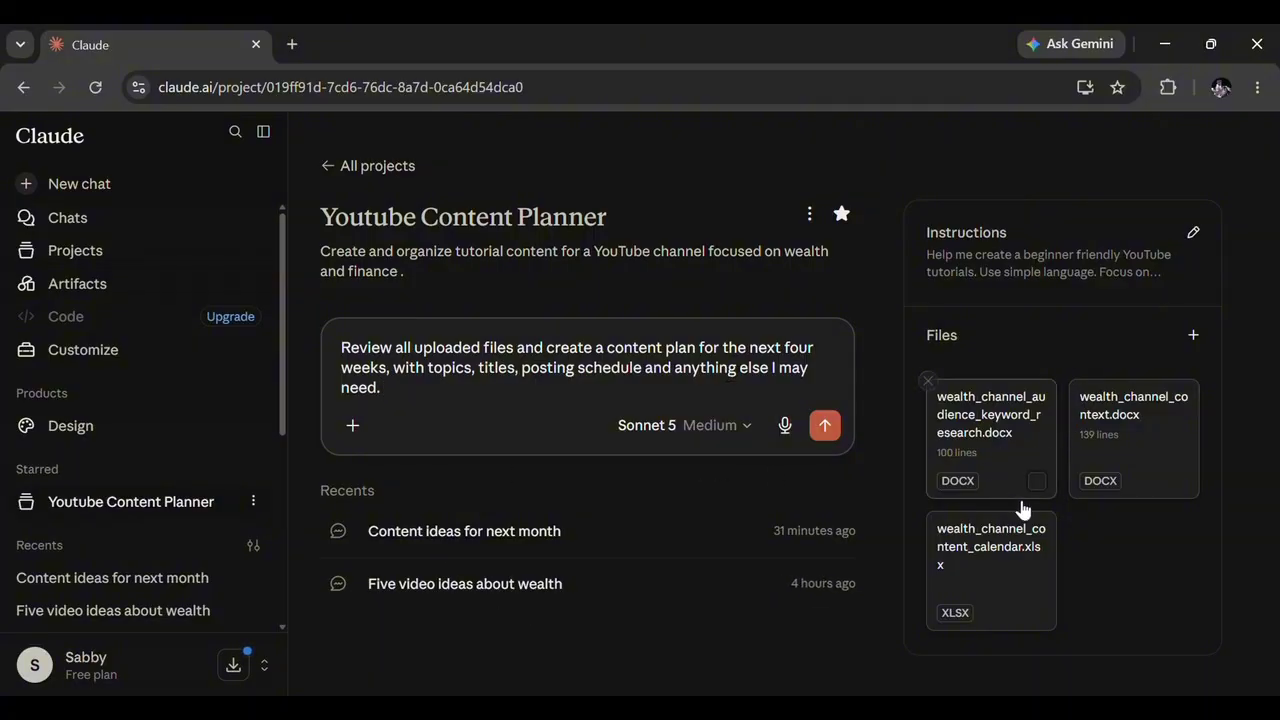
Step: Submit the prompt requesting a four-week content plan from all uploaded files, close the generated spreadsheet's preview and read the reply
left_click(827, 428)
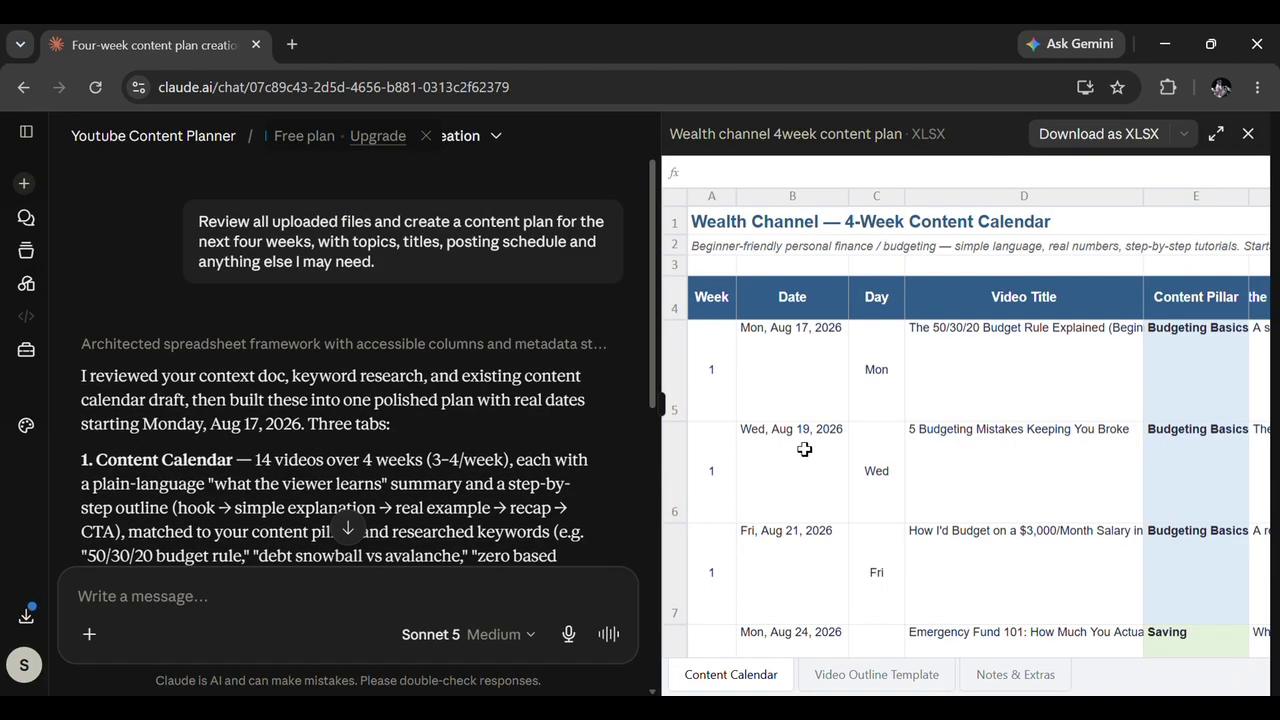
left_click(1248, 133)
left_click_drag(1265, 363, 1232, 543)
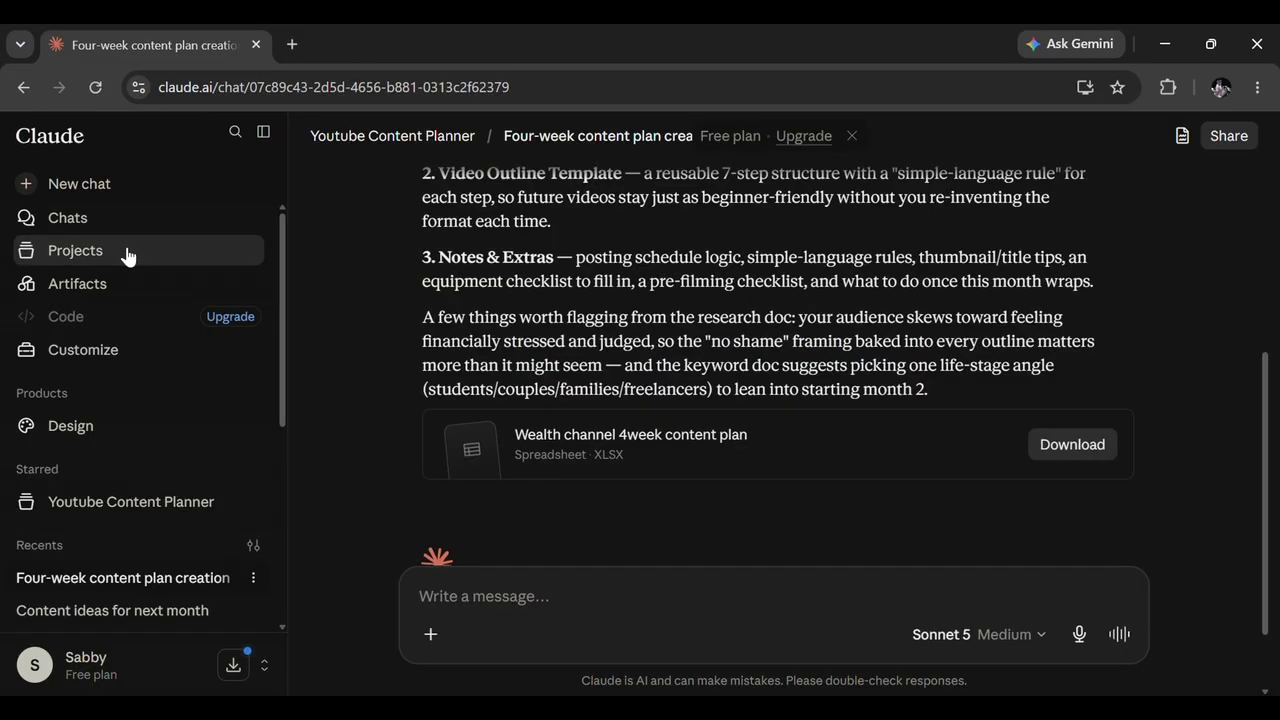
Step: Reopen the Youtube Content Planner project and add "Write at eight grade reading level and avoid complex explanations." to its saved instructions
left_click(127, 257)
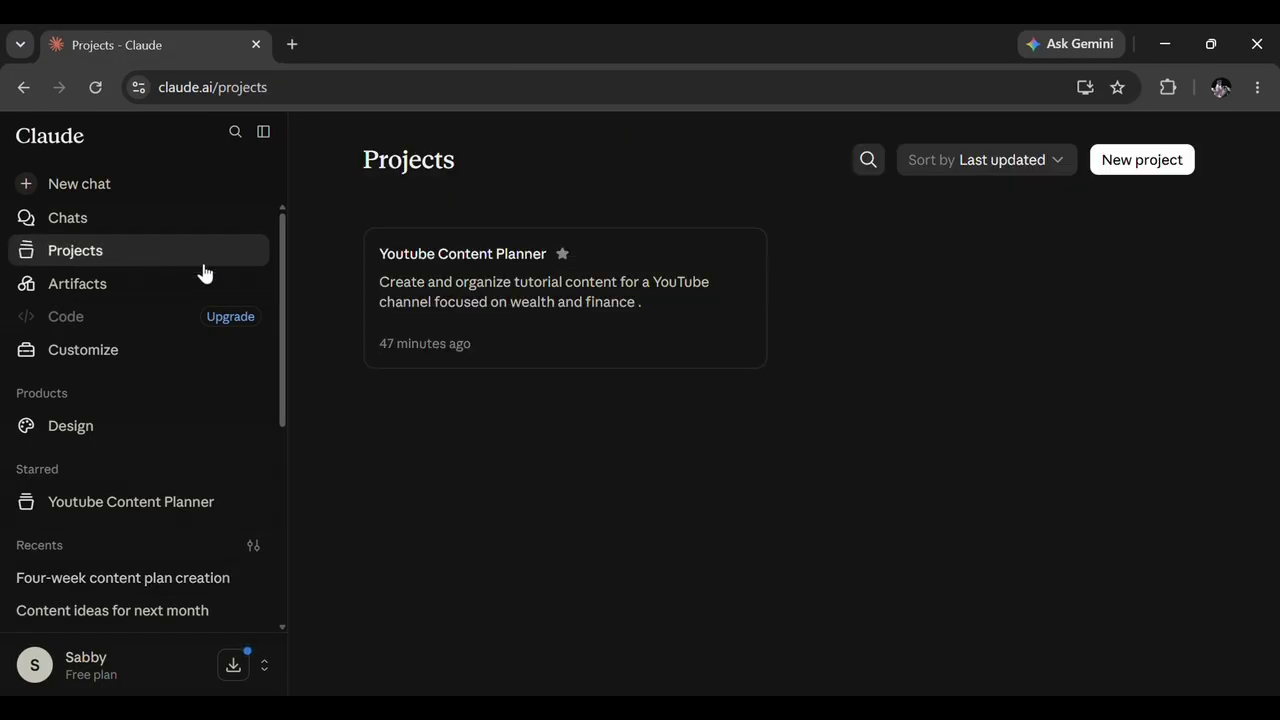
left_click(558, 305)
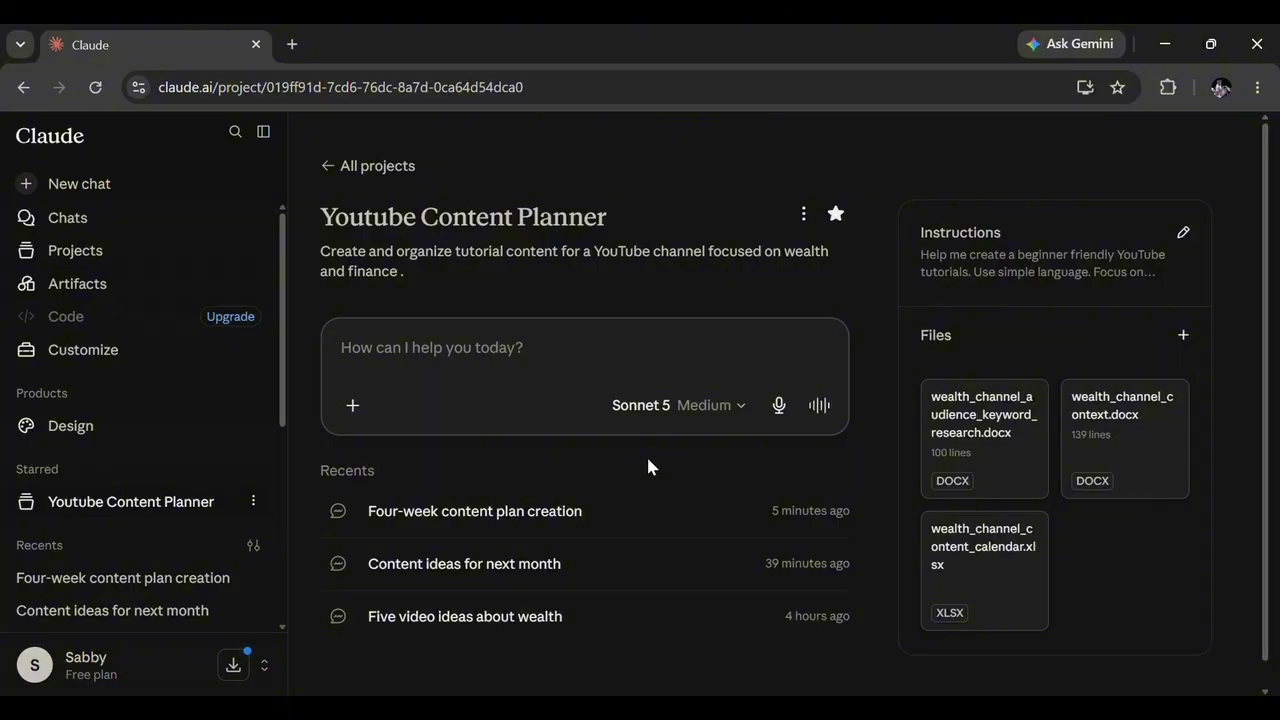
scroll(648, 466, "down", 1)
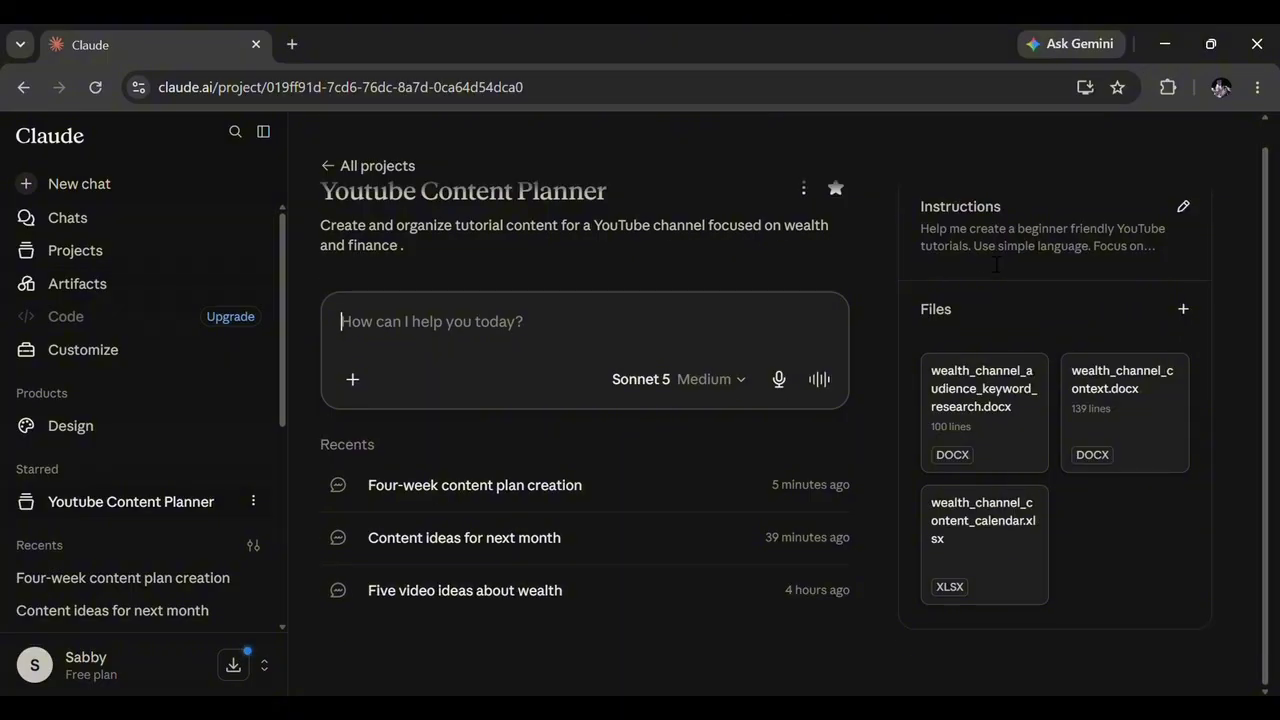
left_click(1184, 208)
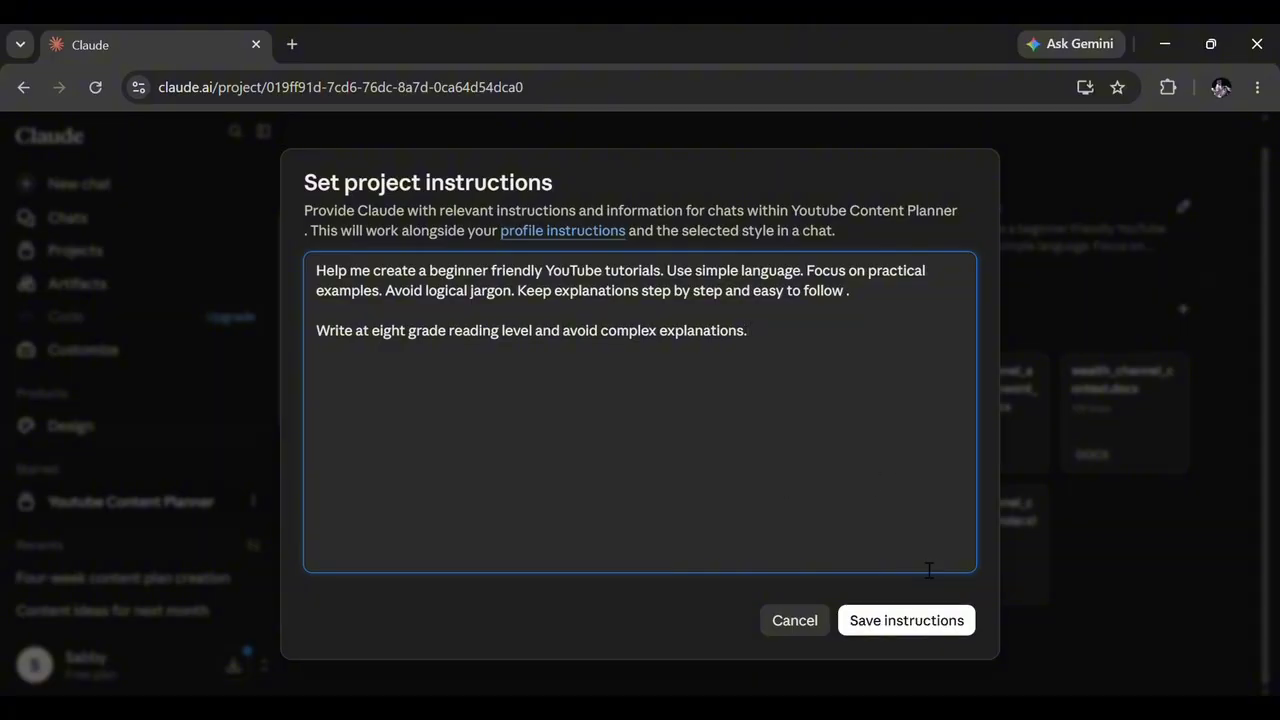
left_click(897, 626)
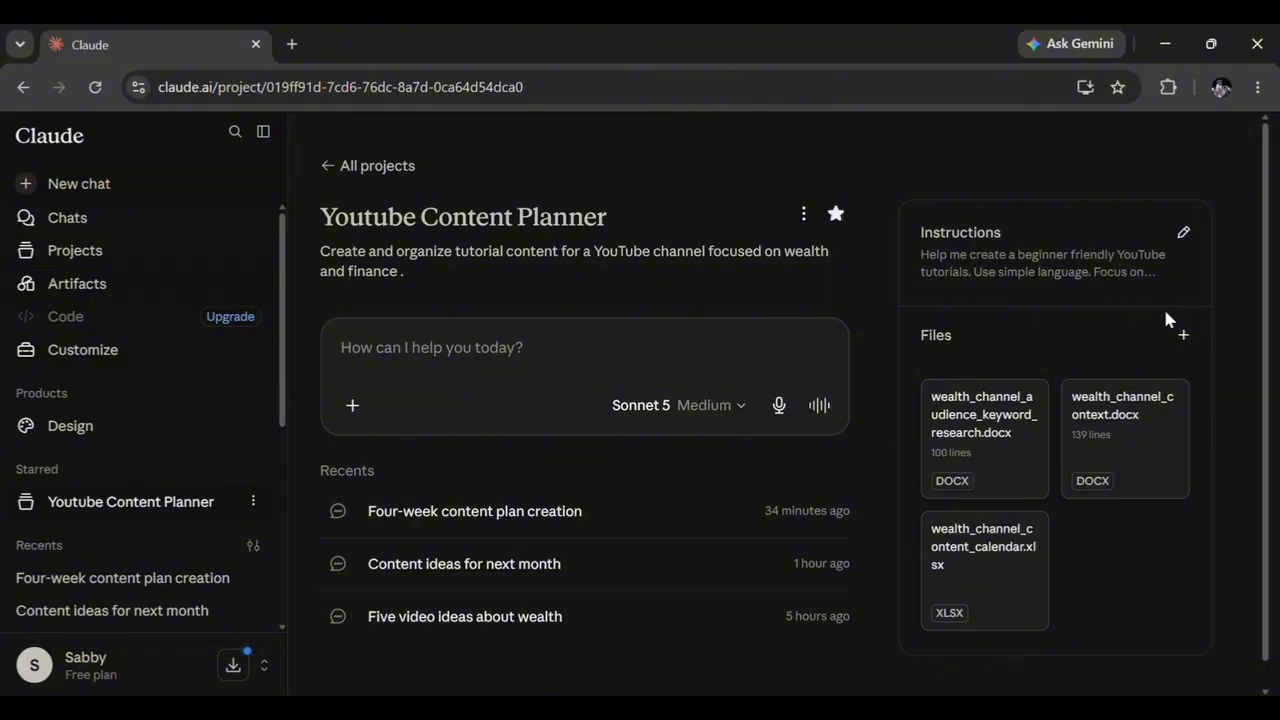
Step: Upload wealth_channel_competitor_research.docx from the device to the project's files and view the document
left_click(1184, 336)
left_click(1097, 375)
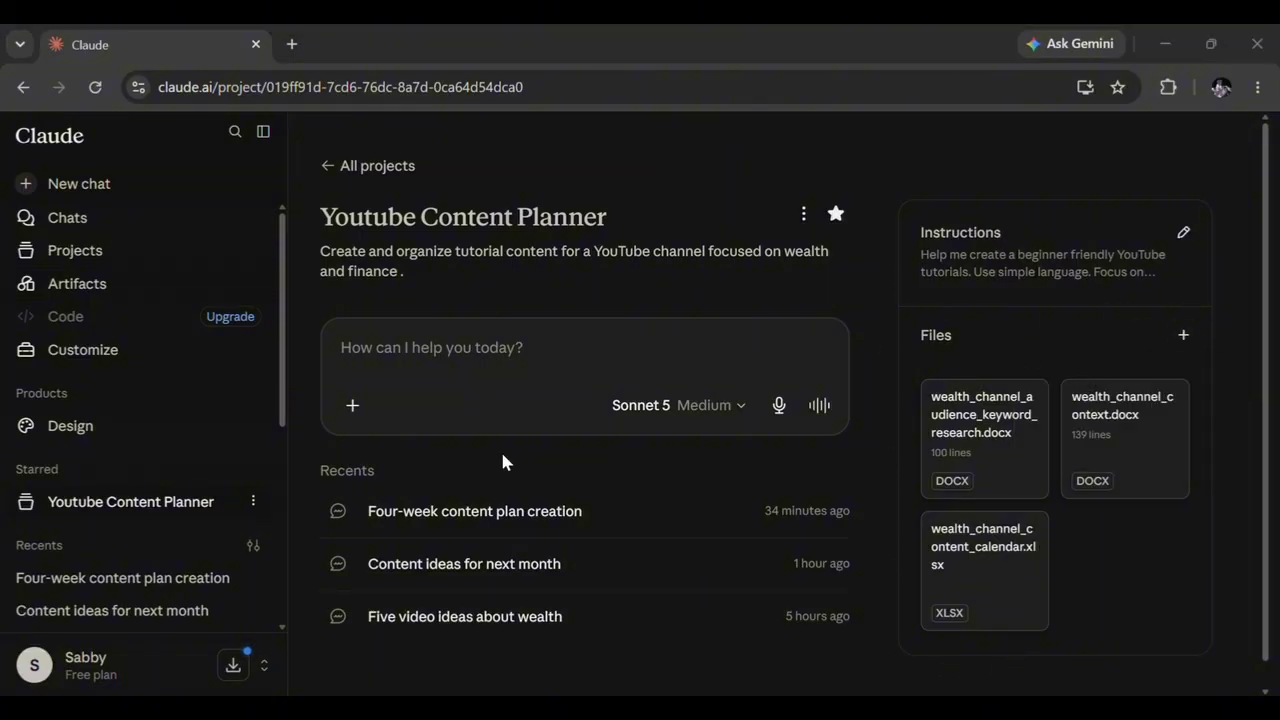
key("Return")
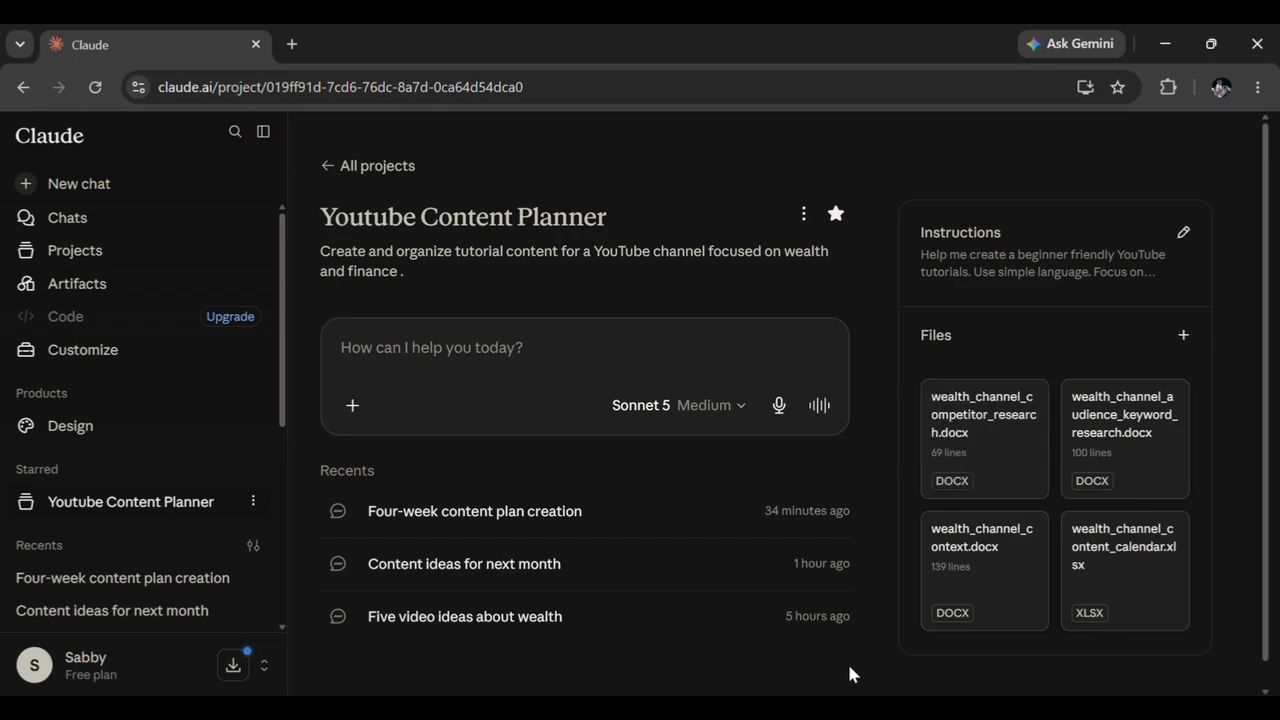
left_click(995, 424)
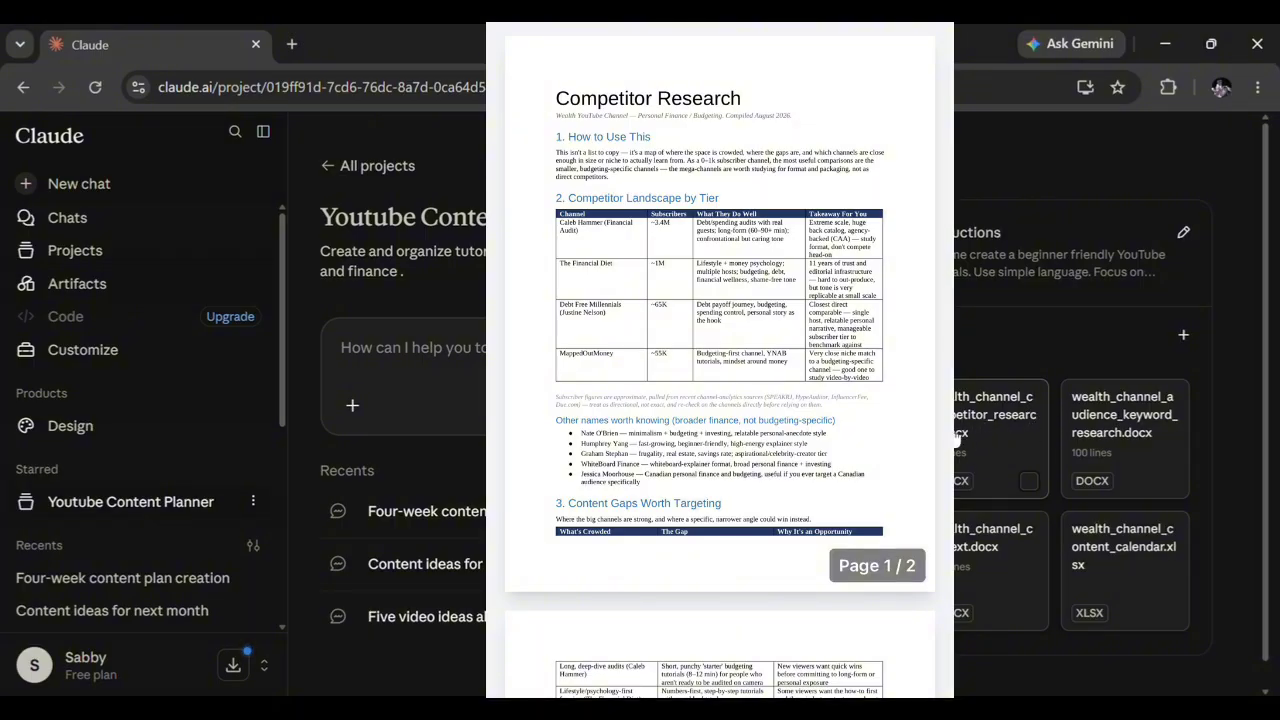
left_click(1003, 447)
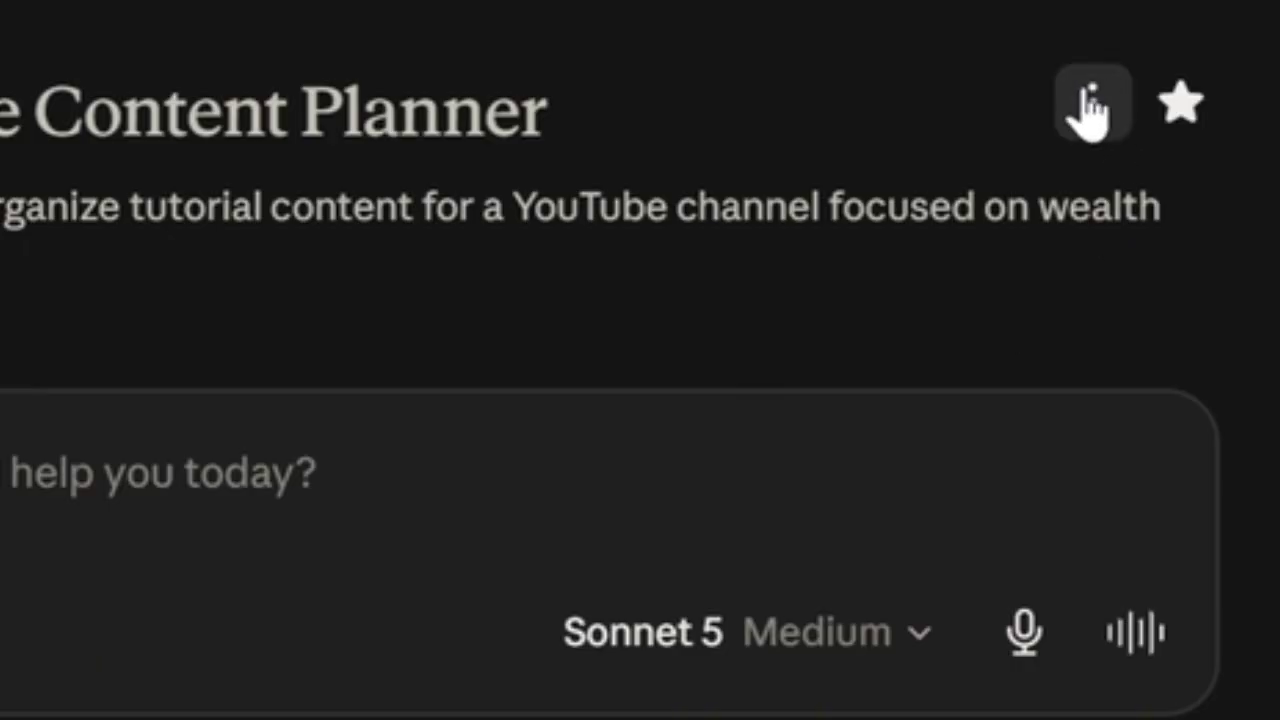
Step: Examine the Youtube Content Planner project's edit, archive and delete options and its star setting
left_click(1090, 108)
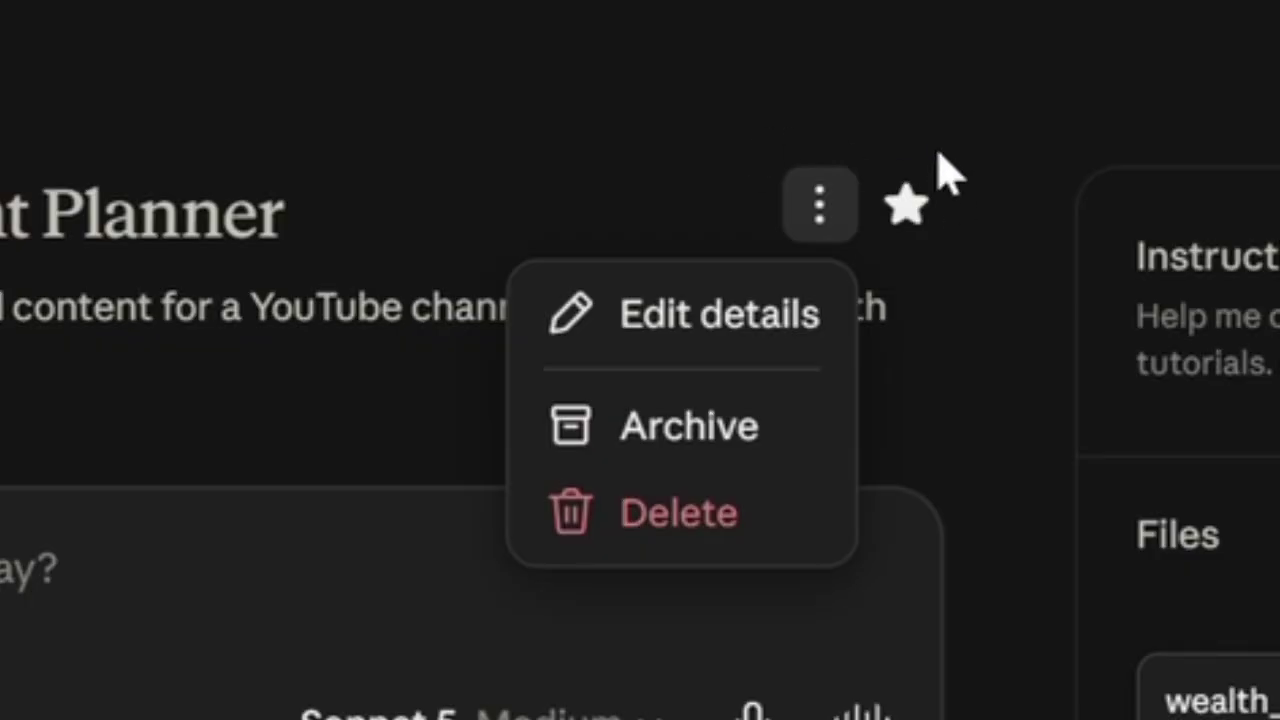
left_click(846, 189)
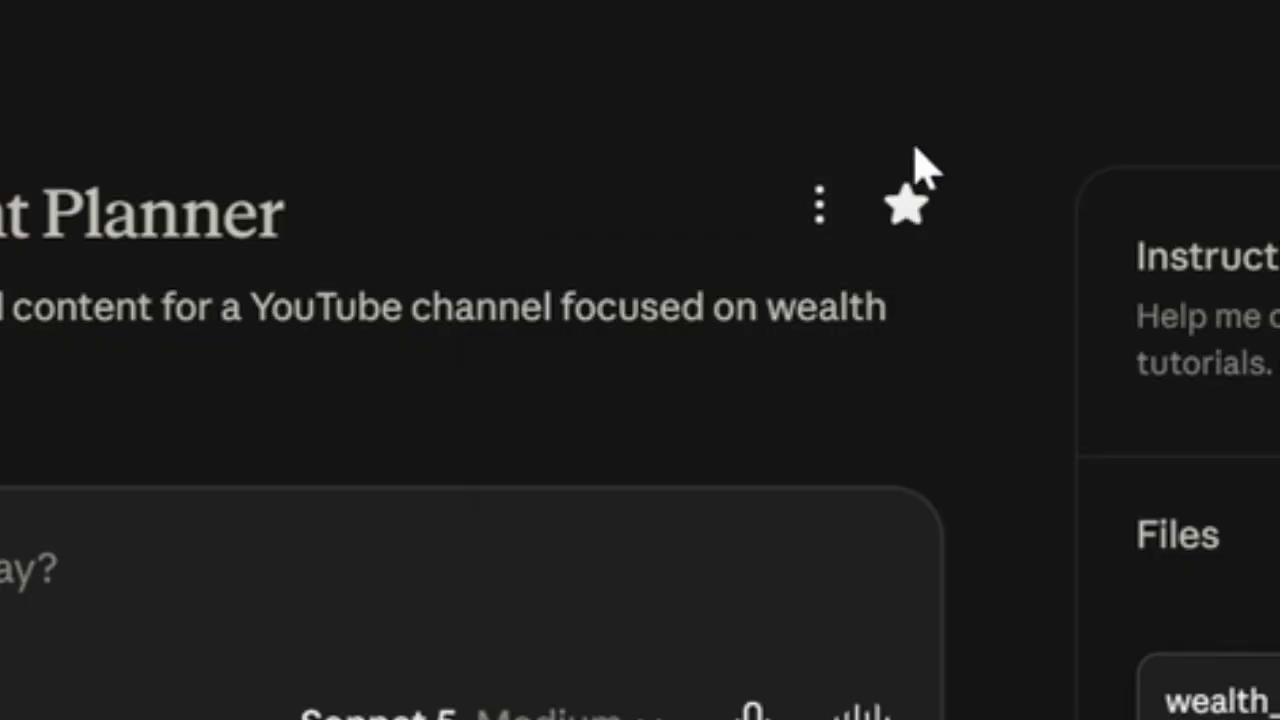
left_click(929, 205)
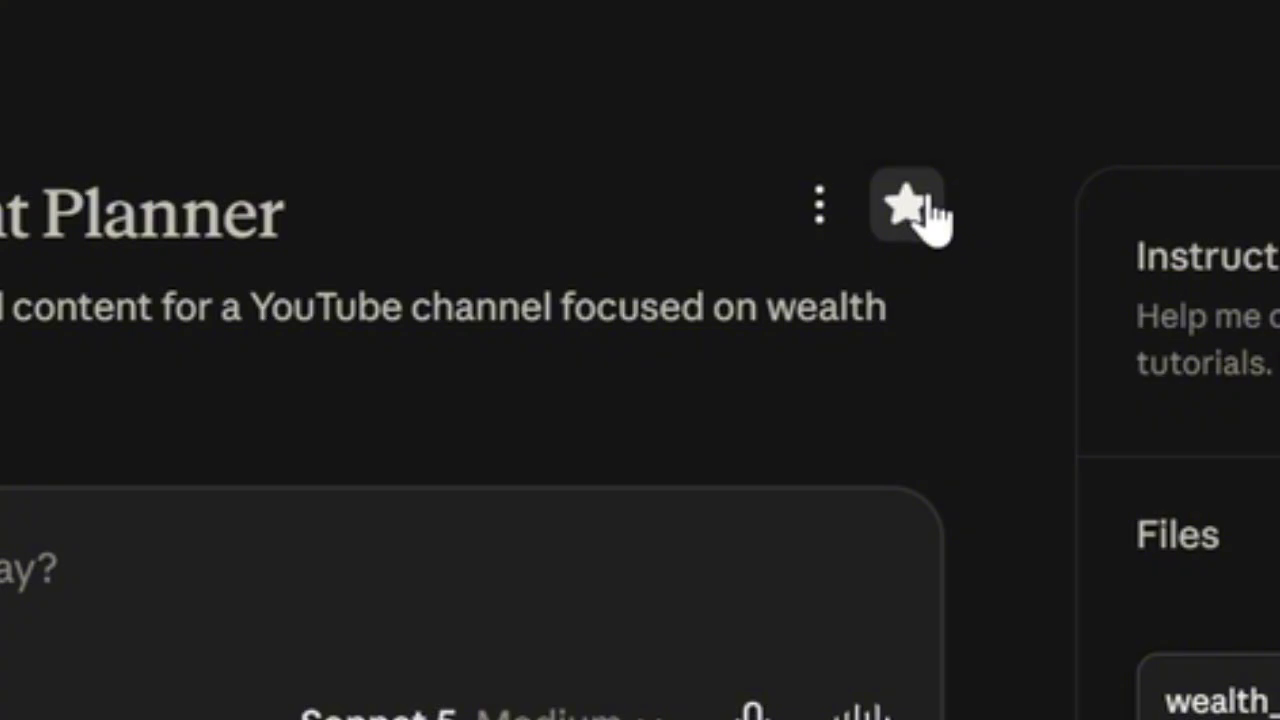
left_click(929, 205)
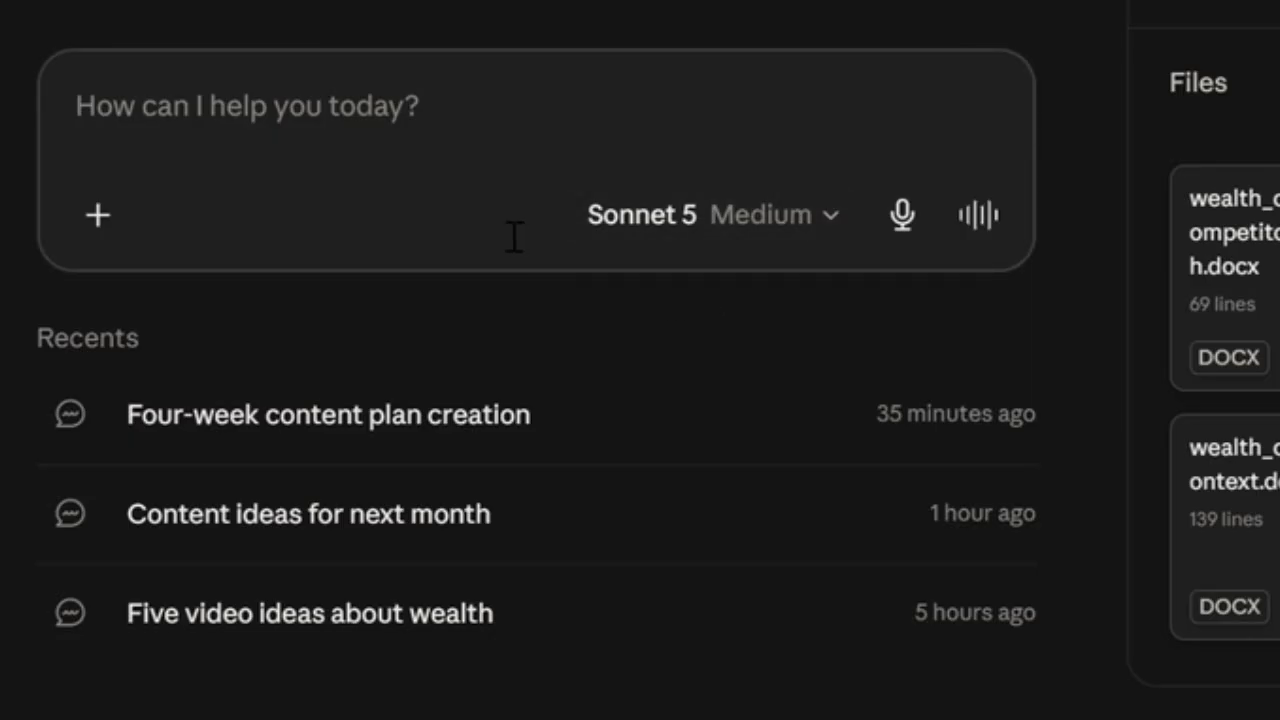
Step: Examine the project chat's attachment, skills, connector and plugin options, then close them
left_click(100, 222)
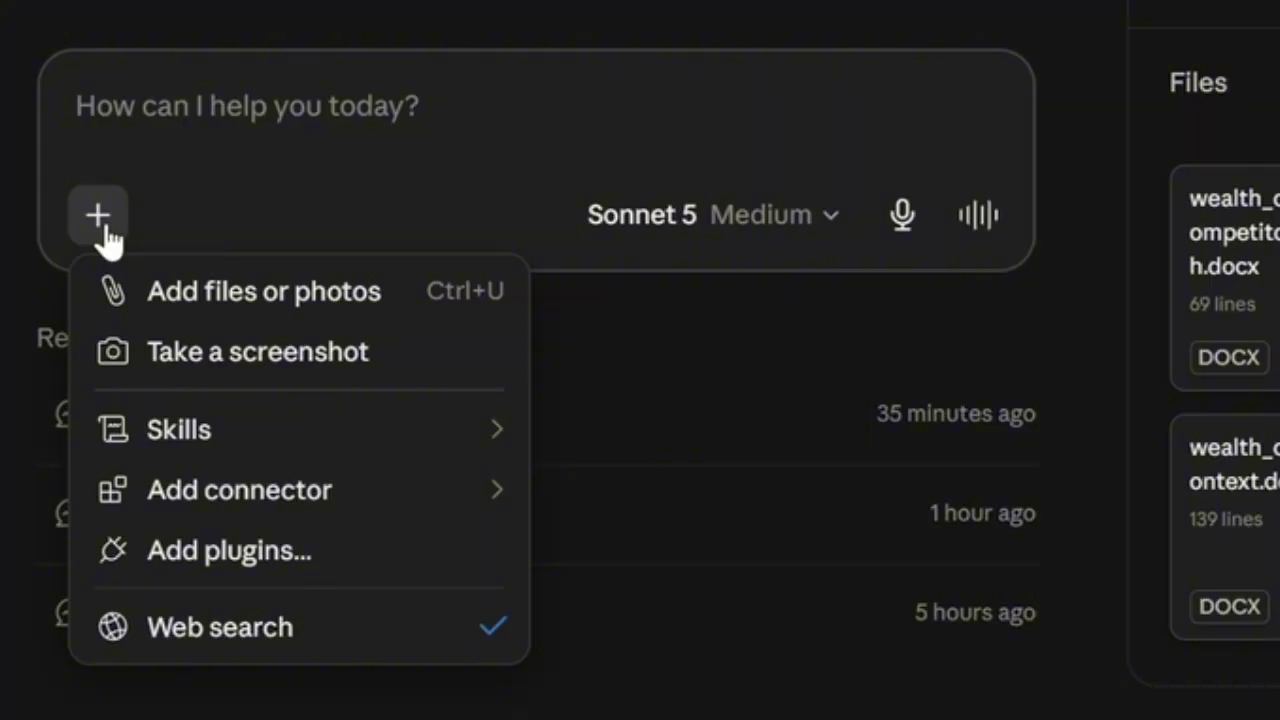
mouse_move(356, 432)
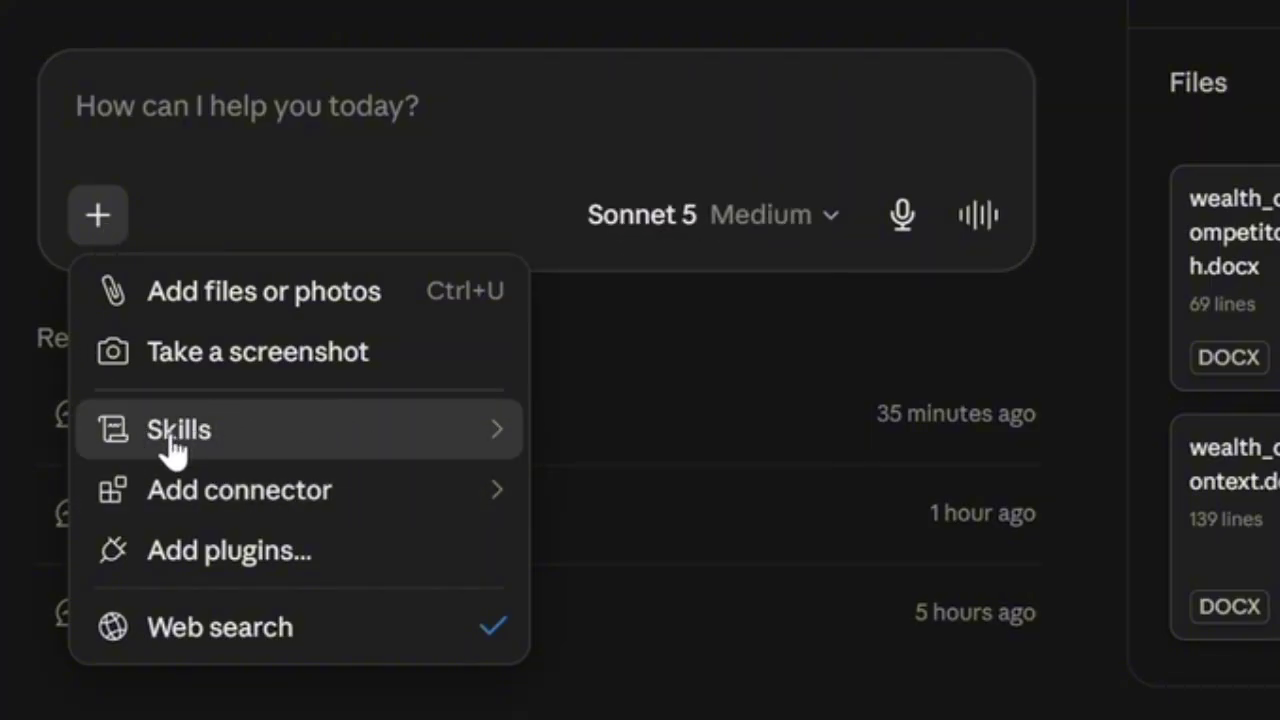
mouse_move(265, 410)
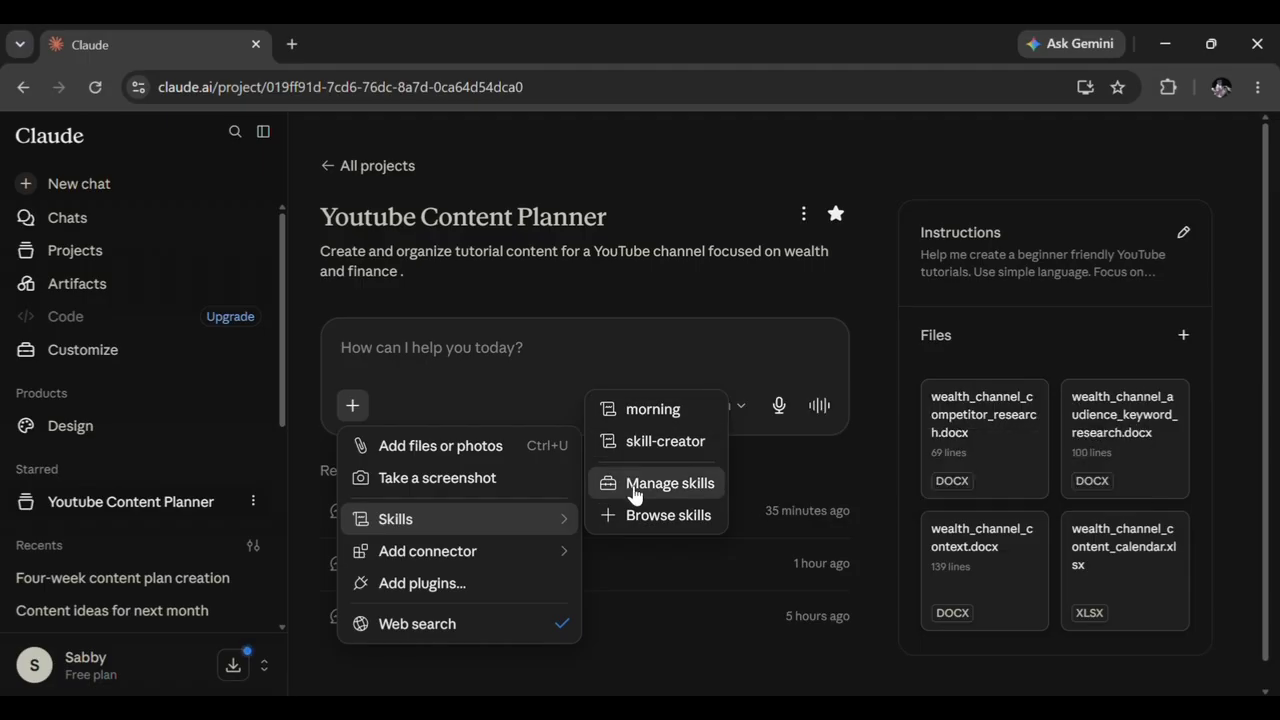
left_click(464, 325)
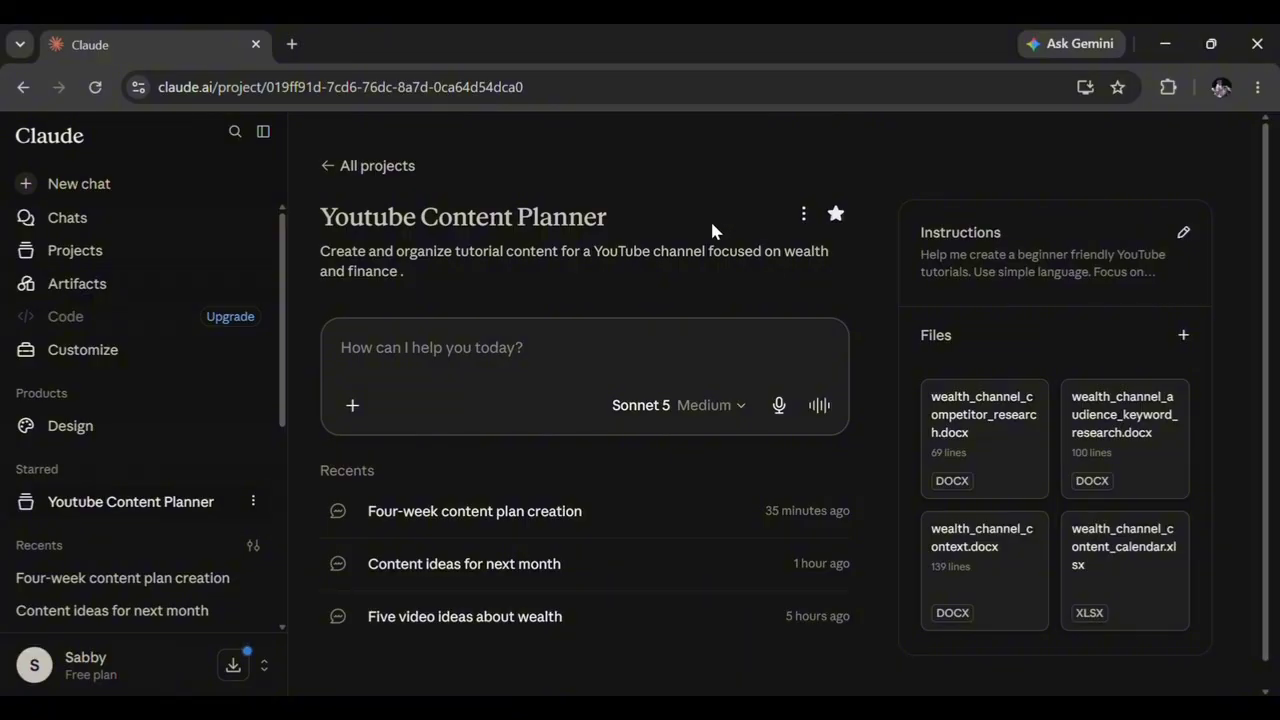